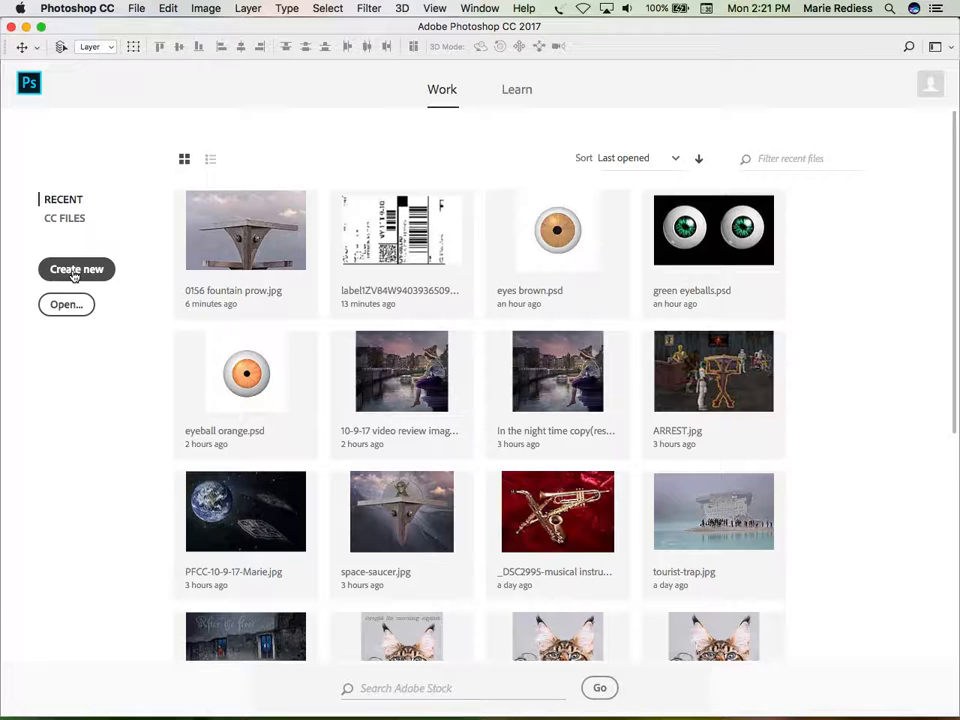
# - Create an 8 x 8 inch RGB document at 150 pixels/inch with a white background, and add an empty layer
pyautogui.click(74, 274)
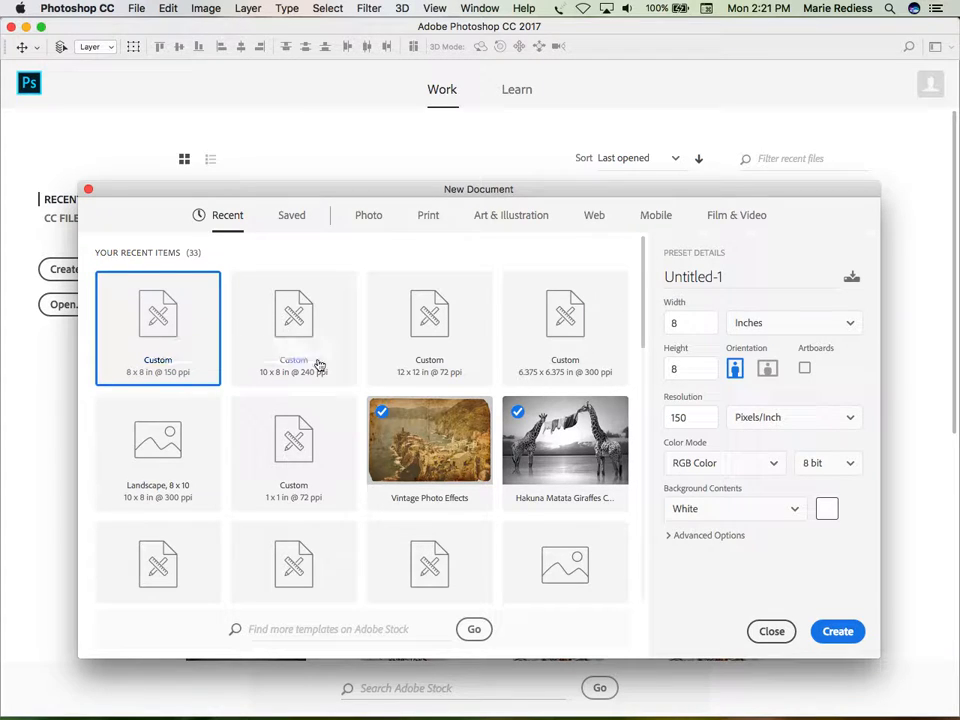
pyautogui.click(188, 321)
pyautogui.click(836, 631)
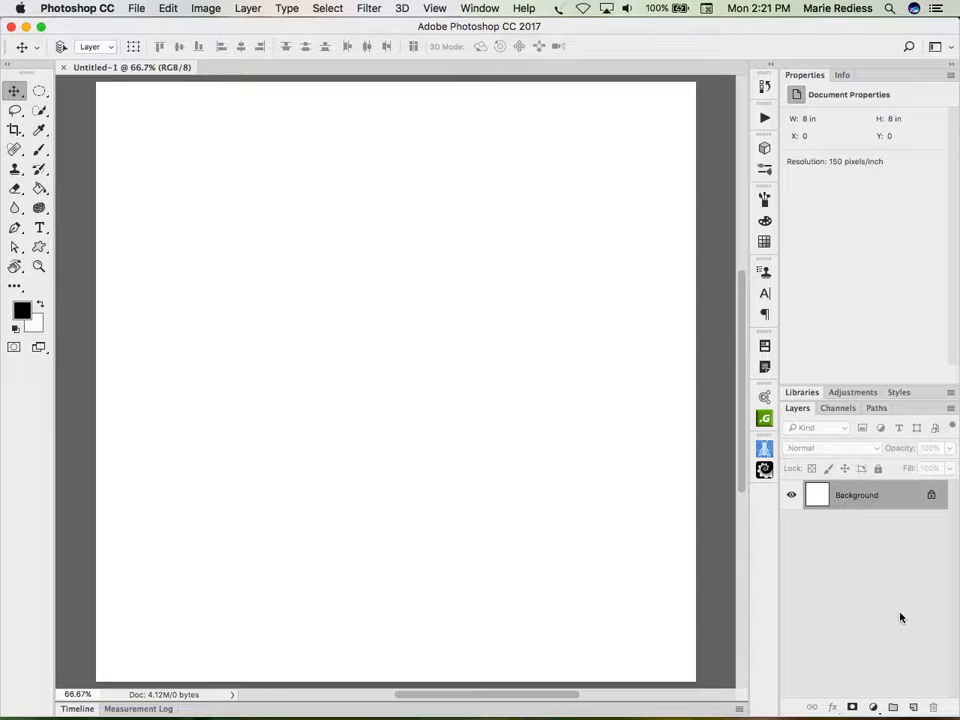
pyautogui.click(914, 707)
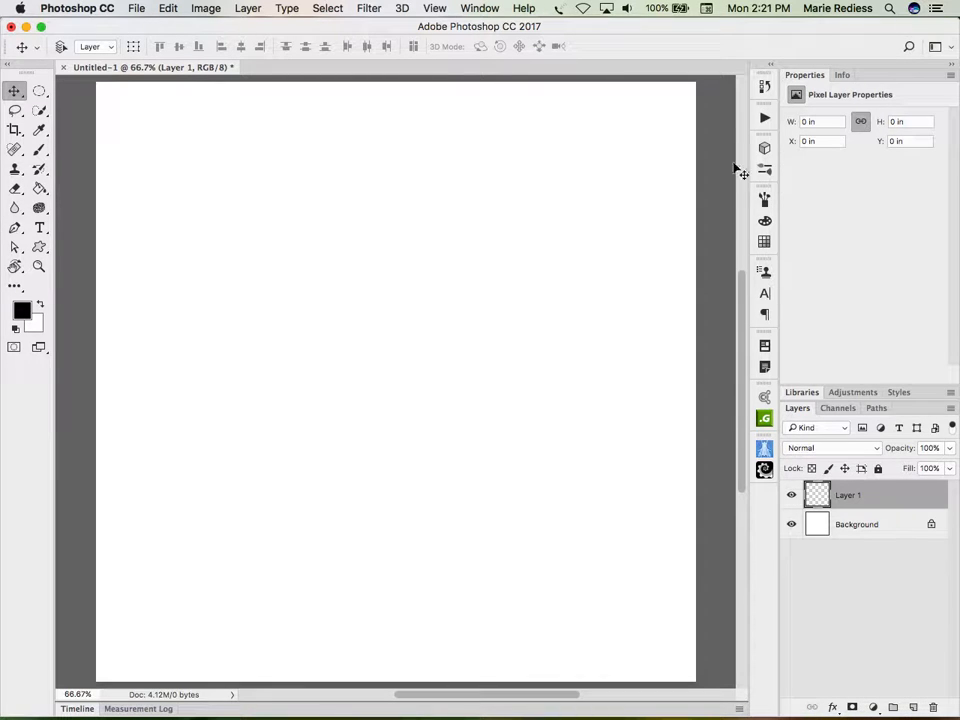
# - Set the foreground colour to orange and the background colour to green using the colour swatches
pyautogui.click(765, 243)
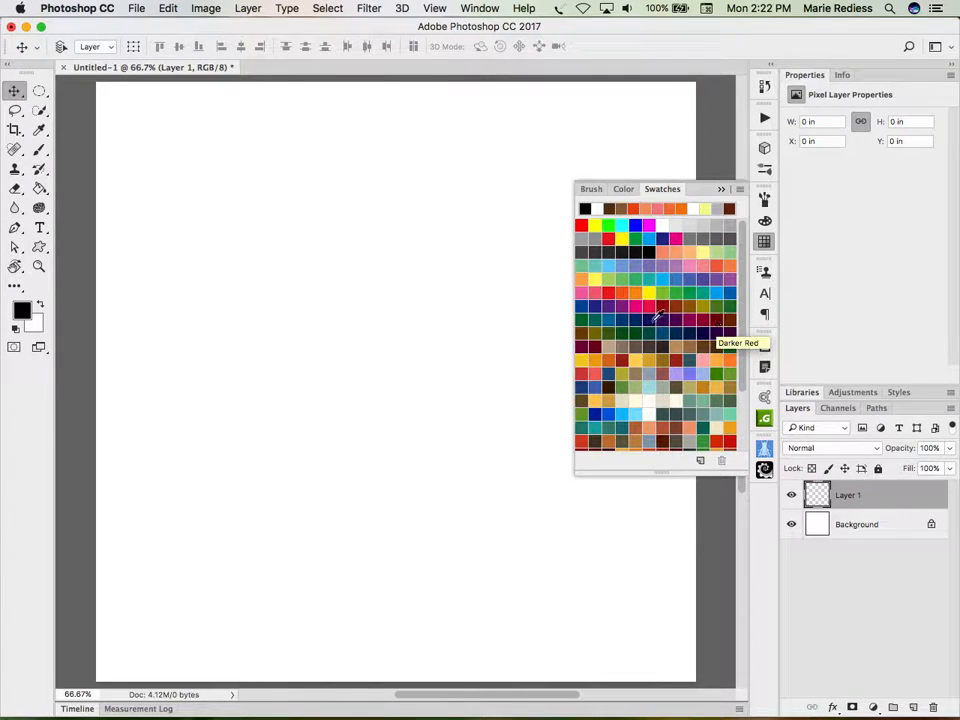
pyautogui.click(635, 209)
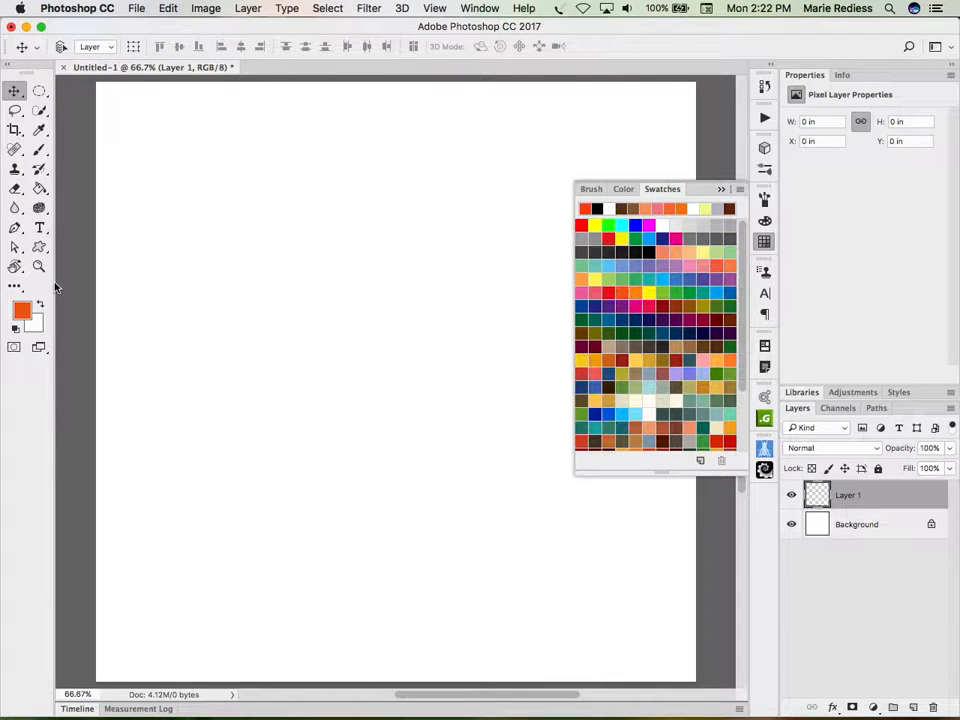
pyautogui.press('x')
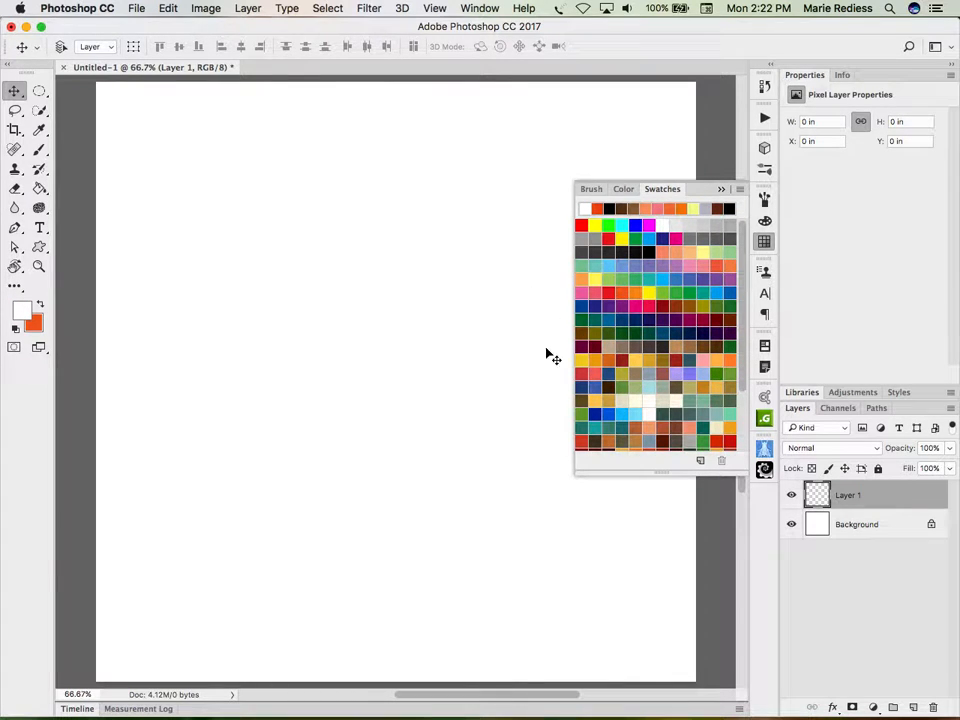
pyautogui.click(675, 287)
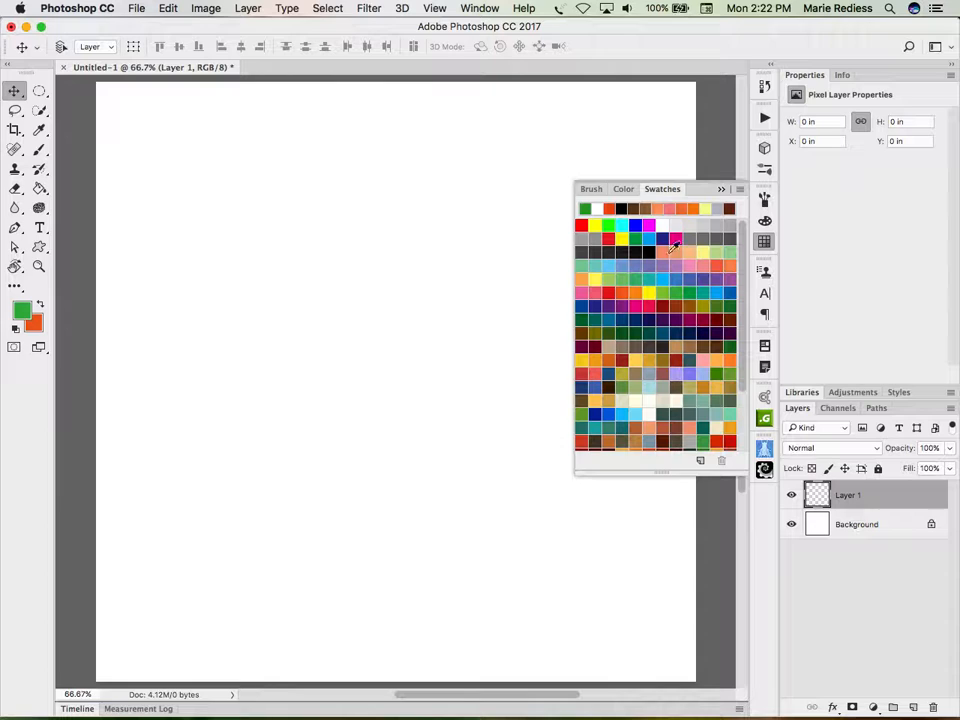
pyautogui.click(763, 244)
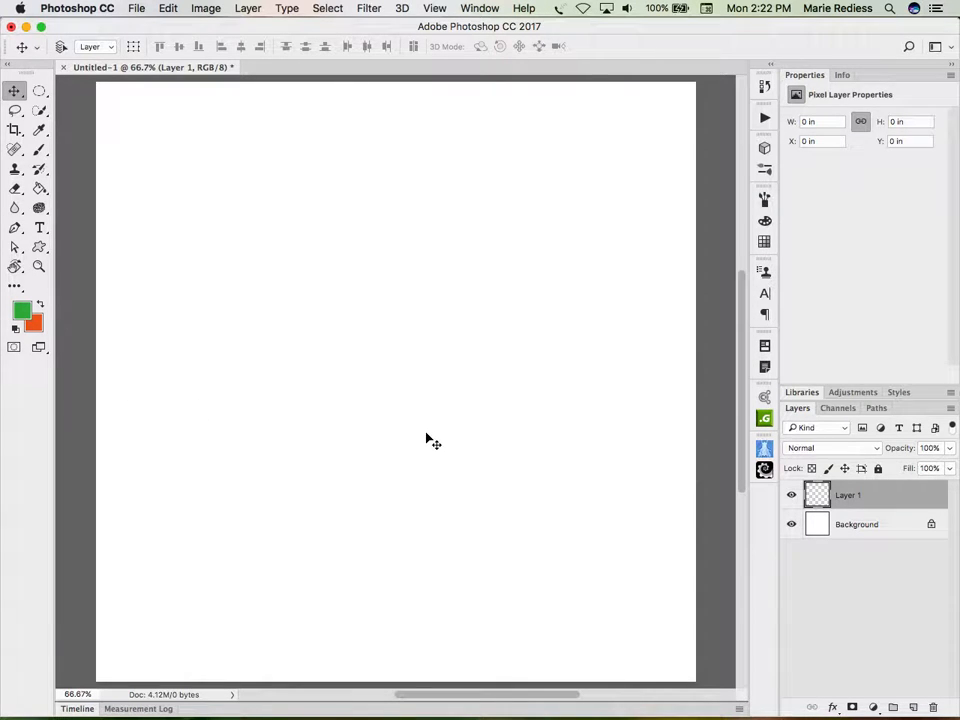
pyautogui.press('x')
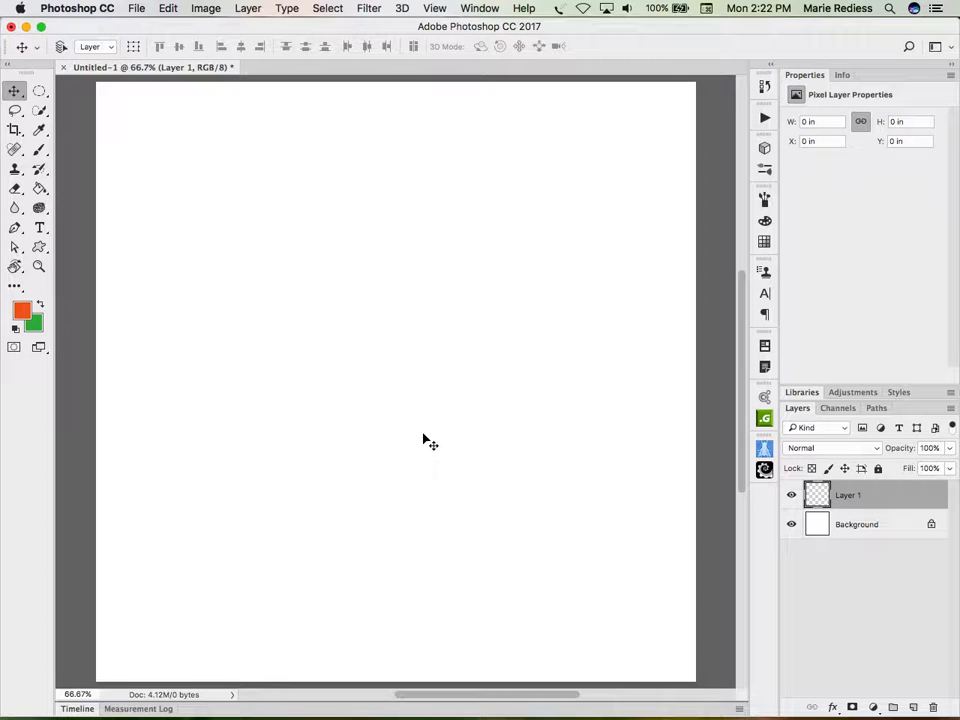
# - Render the Fibers filter on the empty layer with variance 20, strength 10 and a randomized pattern
pyautogui.click(369, 8)
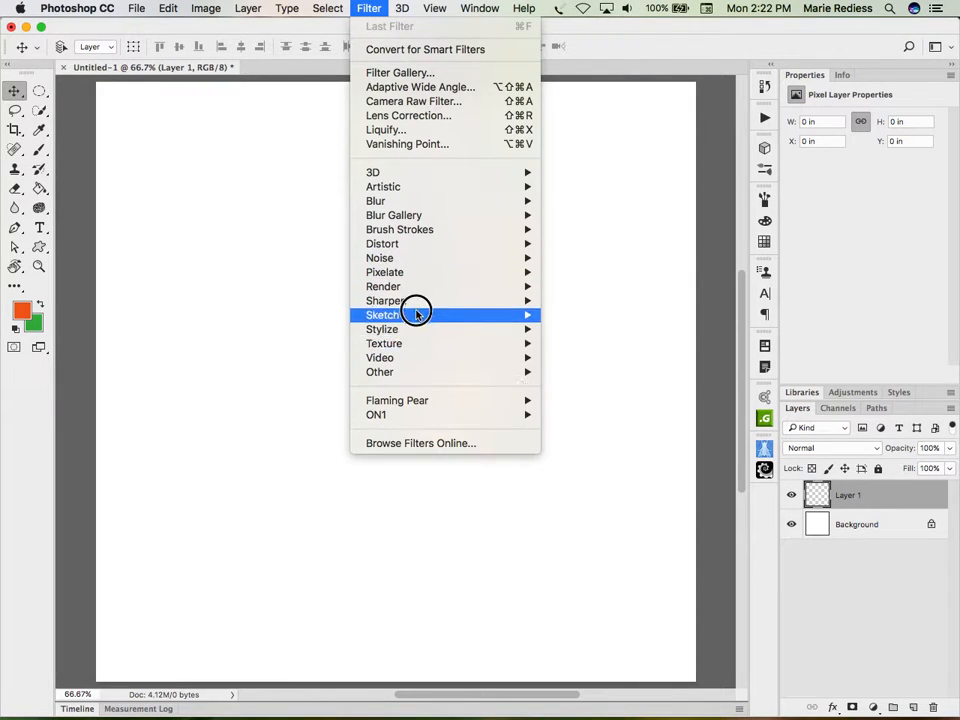
pyautogui.moveTo(416, 287)
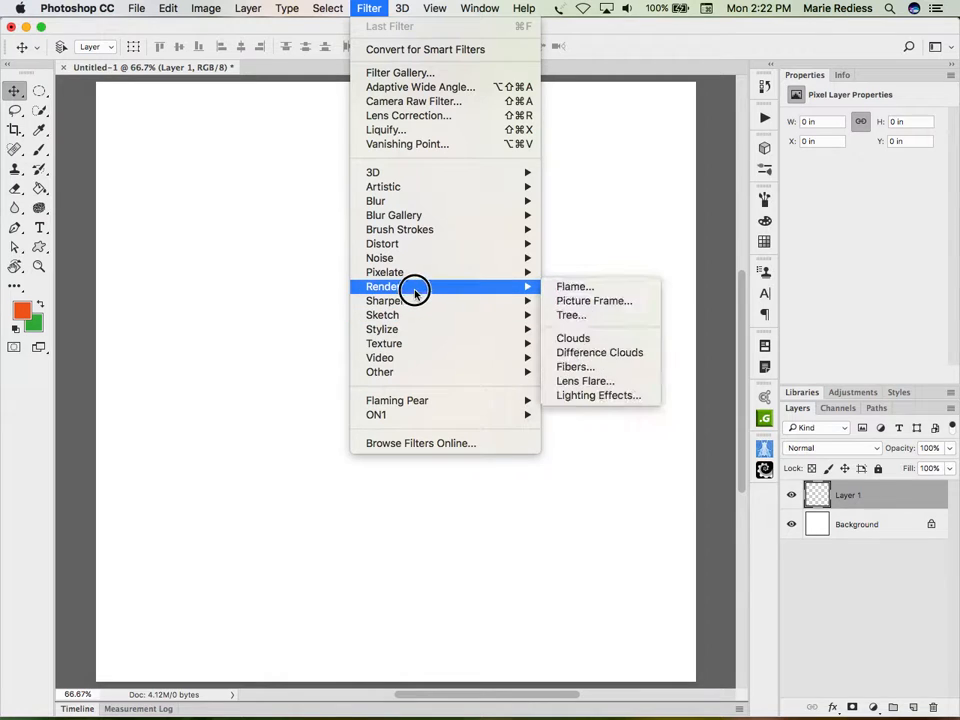
pyautogui.click(608, 370)
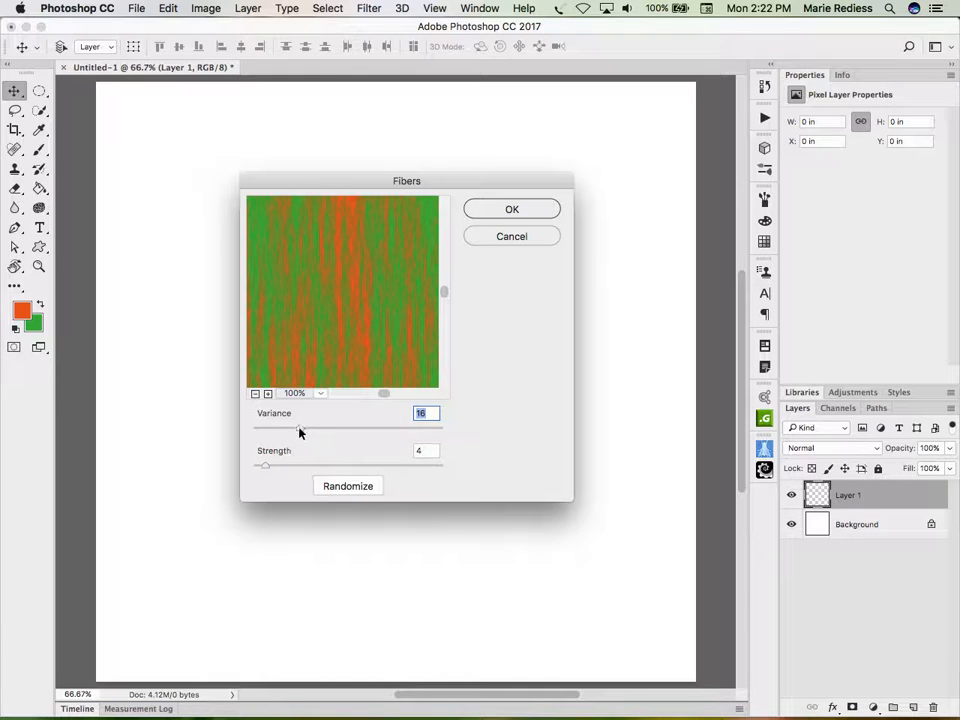
pyautogui.moveTo(300, 430); pyautogui.dragTo(261, 433)
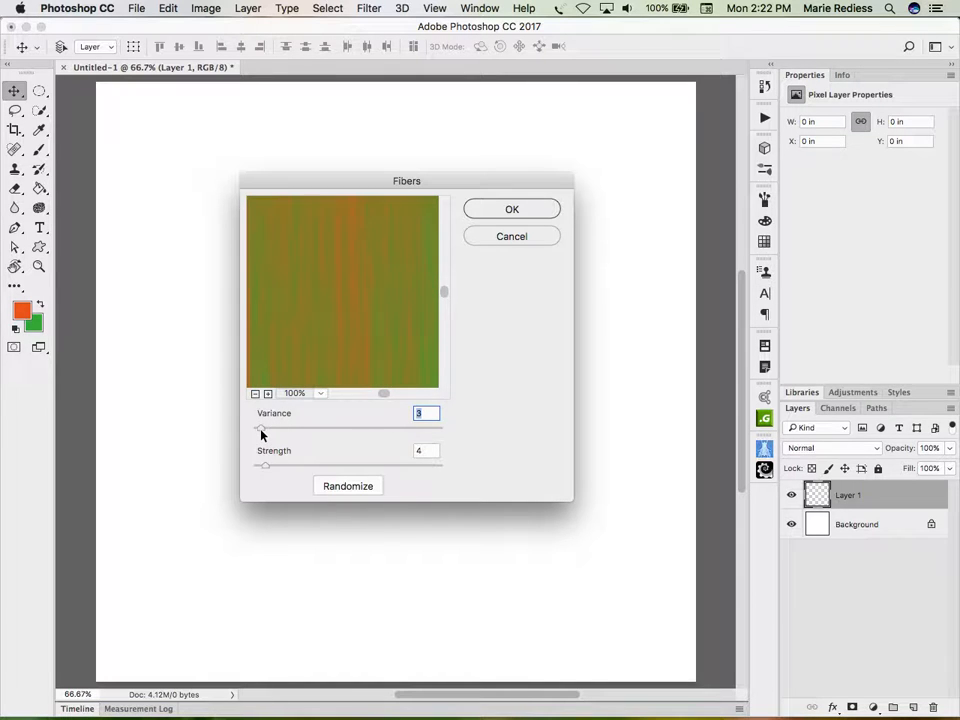
pyautogui.moveTo(261, 434); pyautogui.dragTo(313, 431)
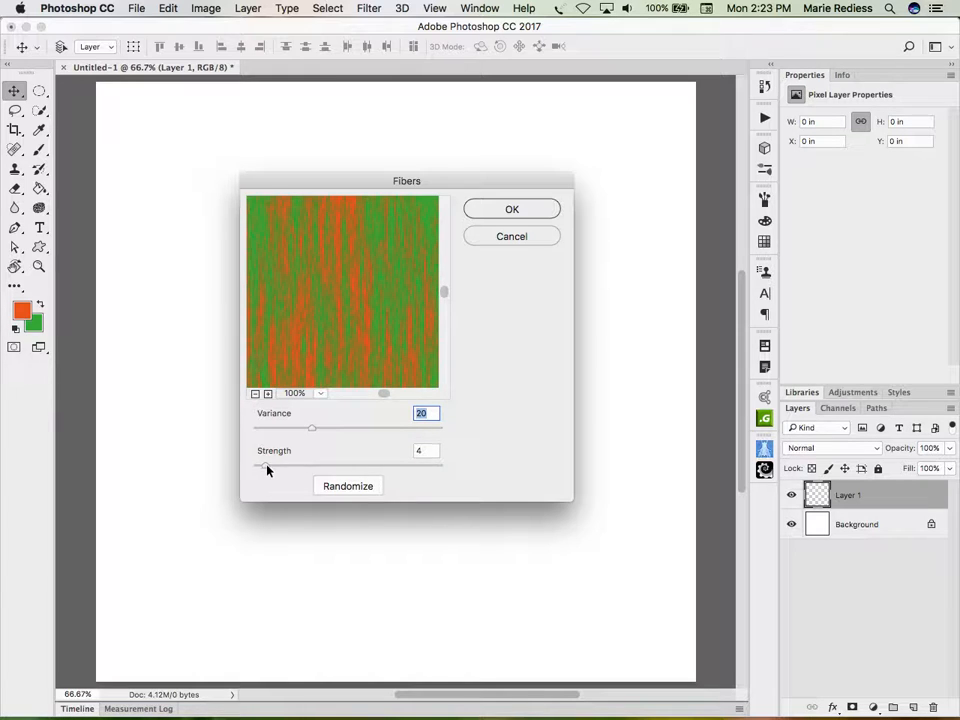
pyautogui.moveTo(267, 470)
pyautogui.mouseDown()
pyautogui.moveTo(396, 462)
pyautogui.moveTo(422, 470)
pyautogui.moveTo(284, 470)
pyautogui.mouseUp()
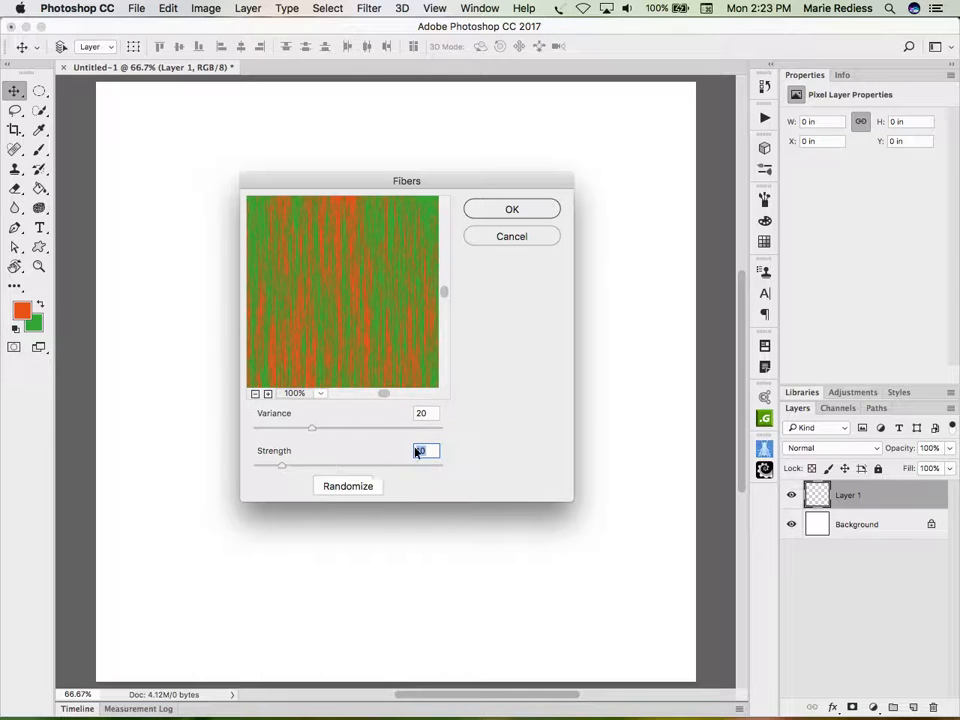
pyautogui.click(361, 489)
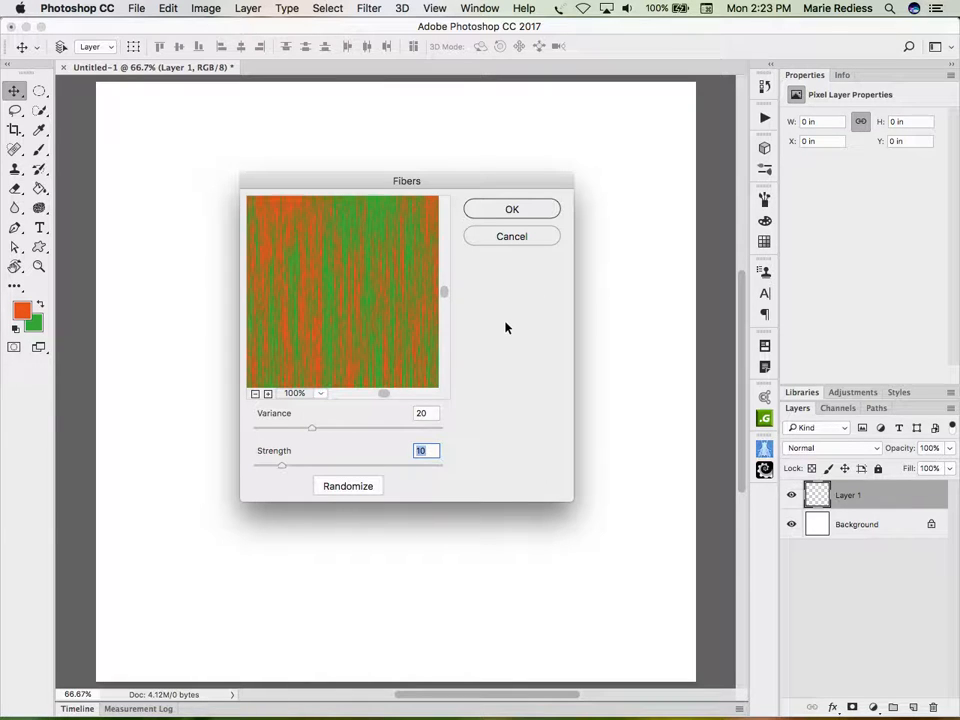
pyautogui.click(512, 210)
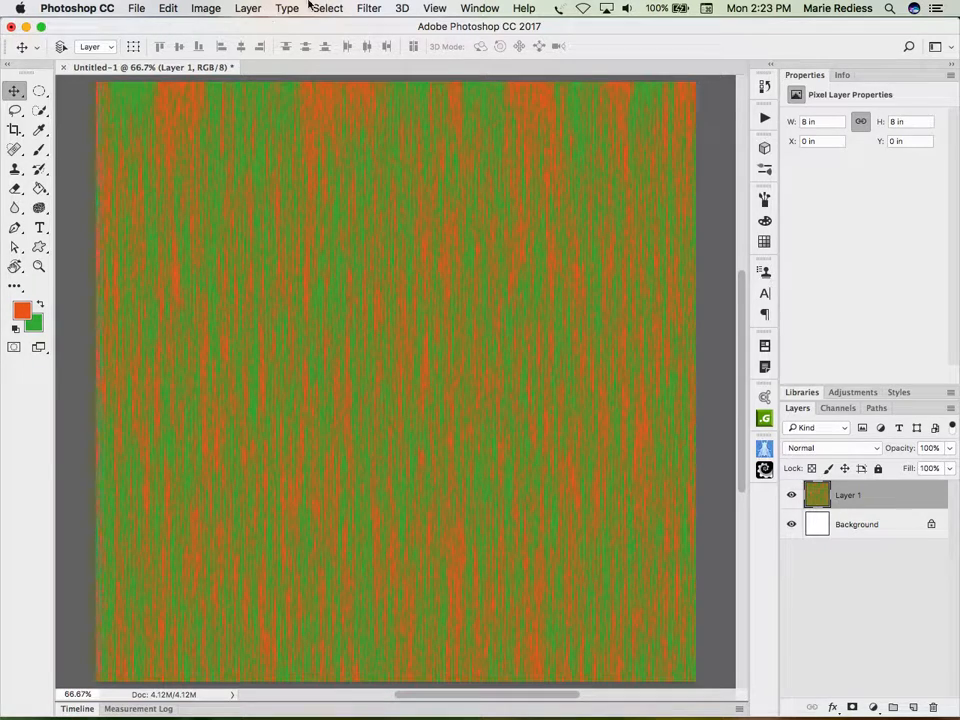
# - Distort the fibre texture with the Polar Coordinates filter using Rectangular to Polar
pyautogui.click(369, 8)
pyautogui.moveTo(420, 245)
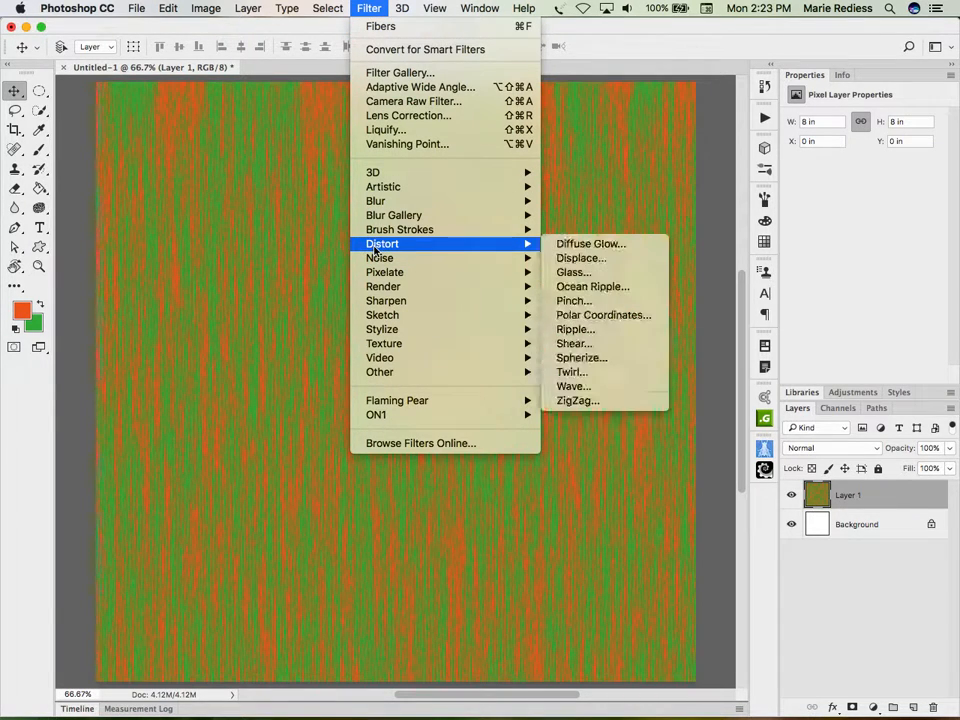
pyautogui.click(620, 316)
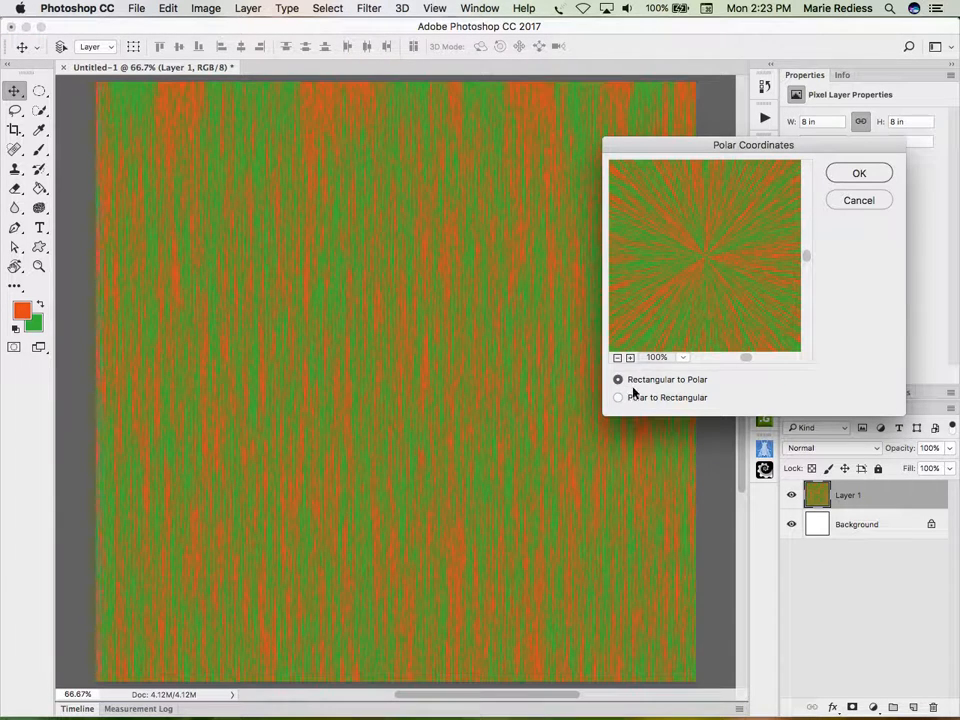
pyautogui.click(858, 173)
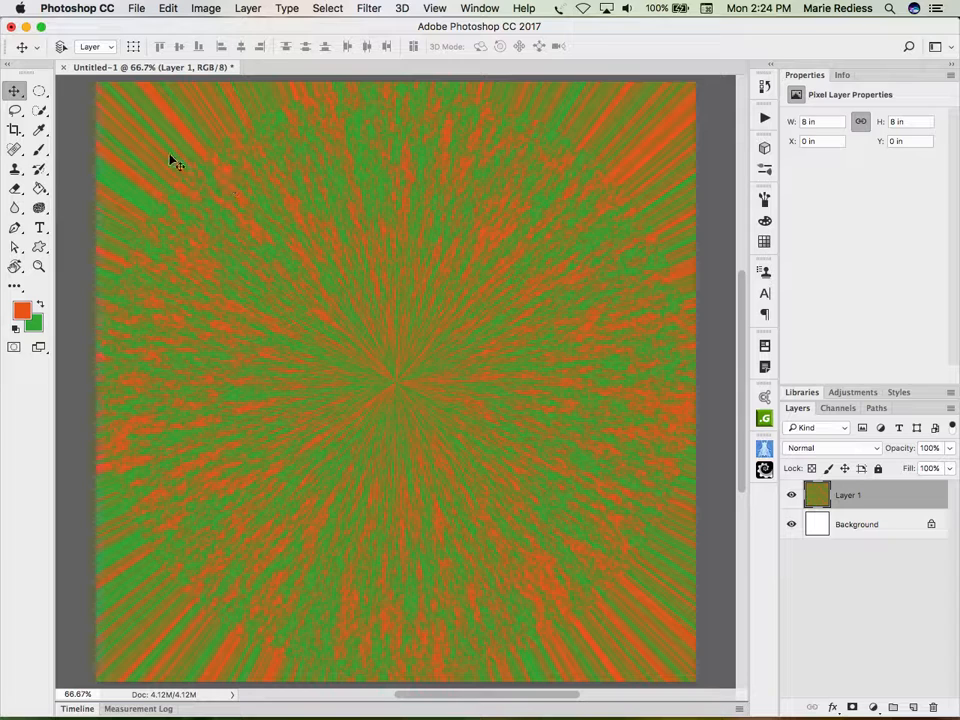
# - Cut the radial texture down to a centred circle about 3 inches wide by erasing everything outside it, and clear the selection
pyautogui.click(40, 91)
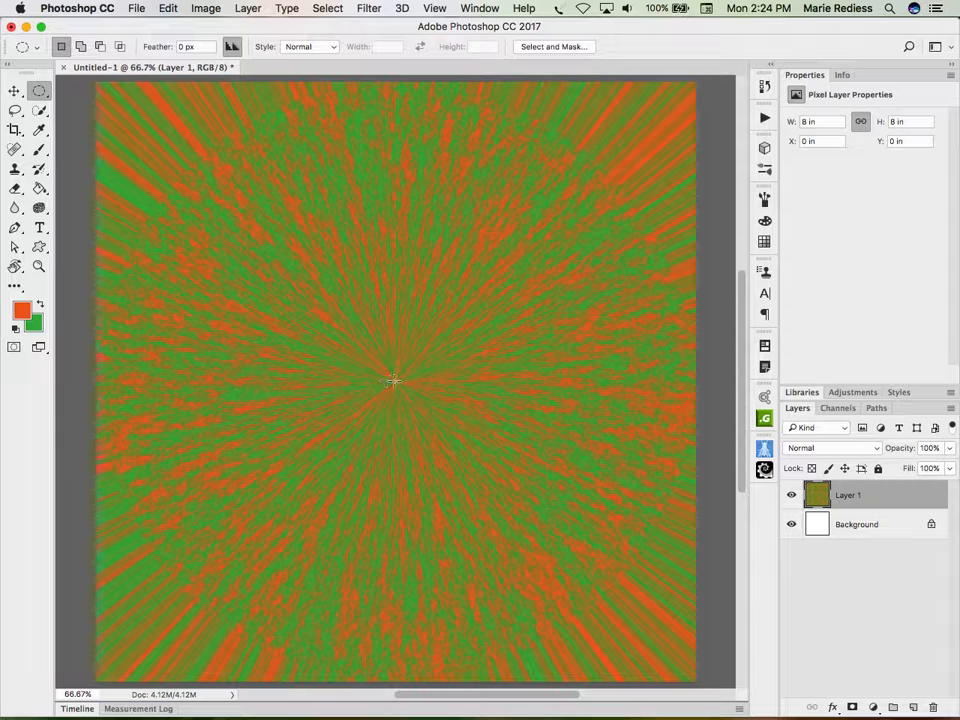
pyautogui.moveTo(395, 380); pyautogui.dragTo(507, 509)
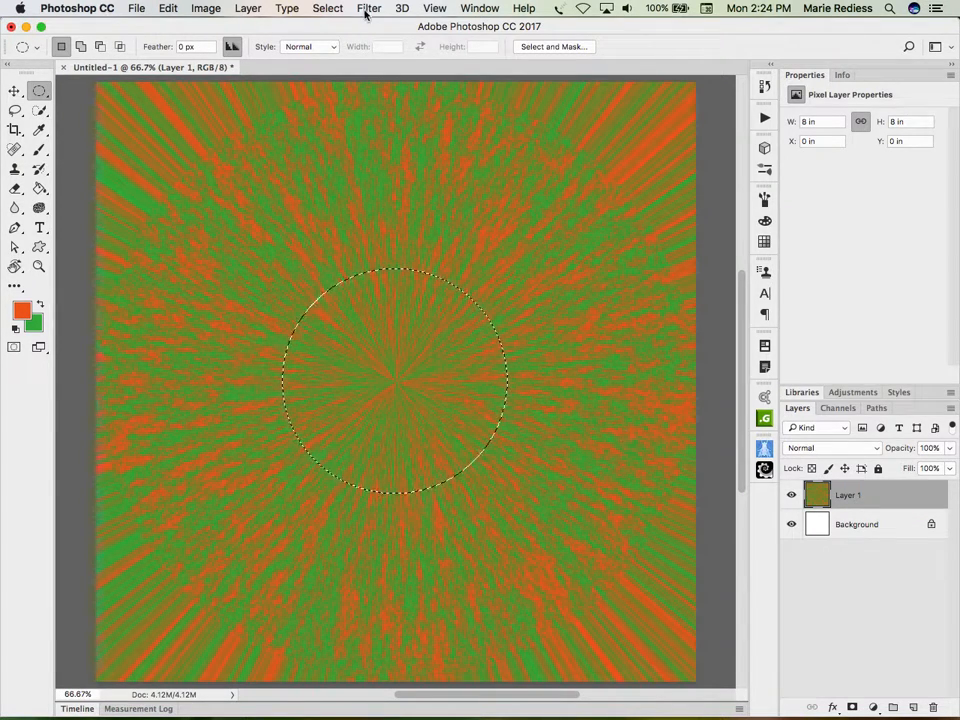
pyautogui.click(330, 8)
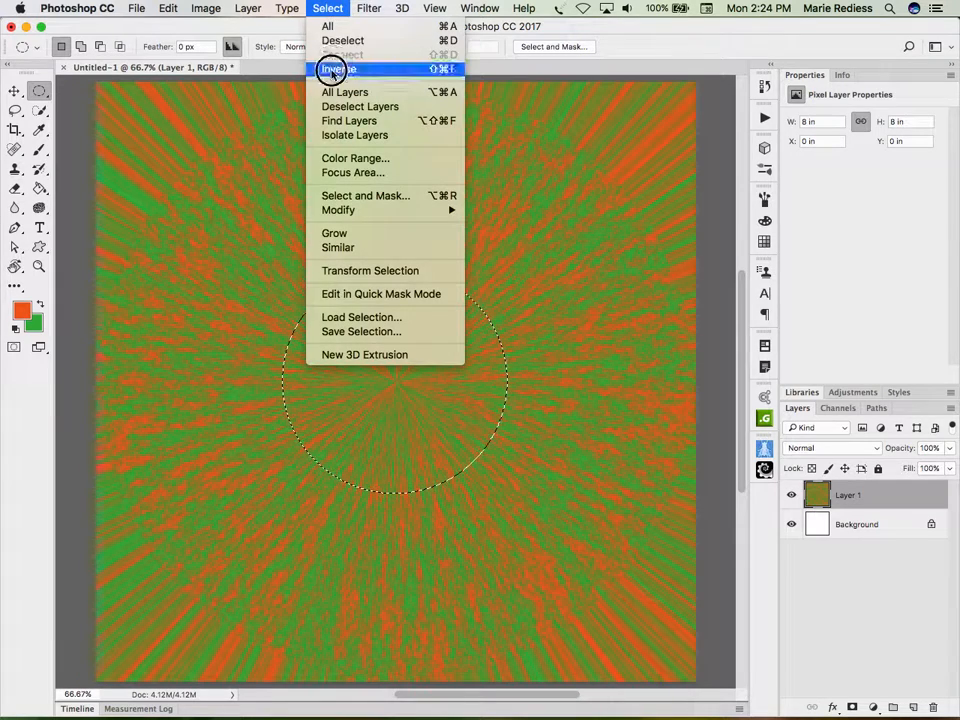
pyautogui.click(326, 66)
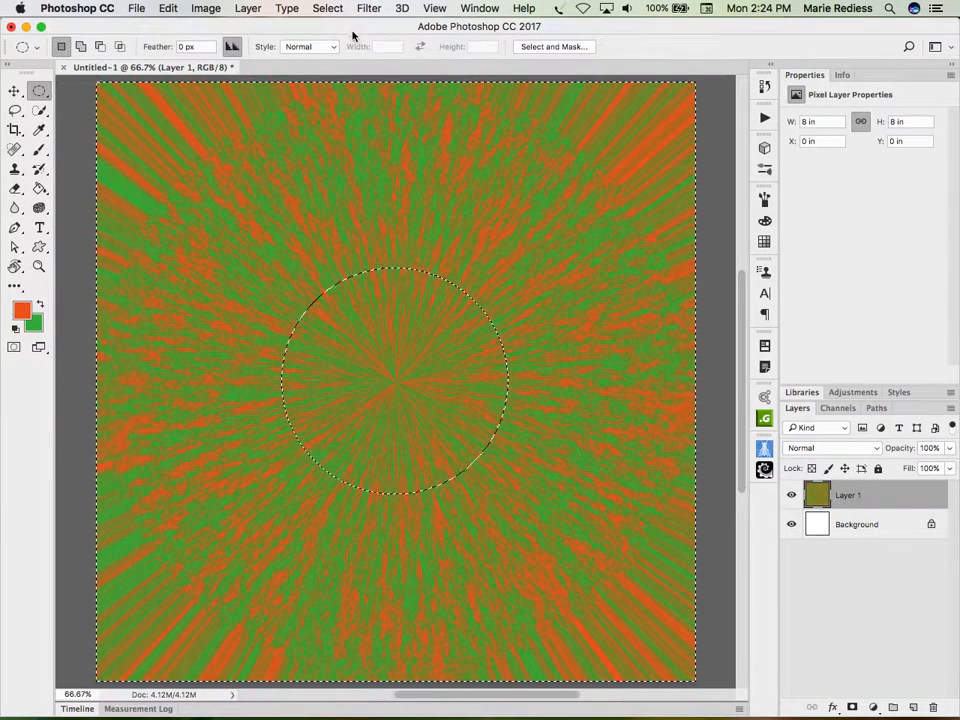
pyautogui.press('Delete')
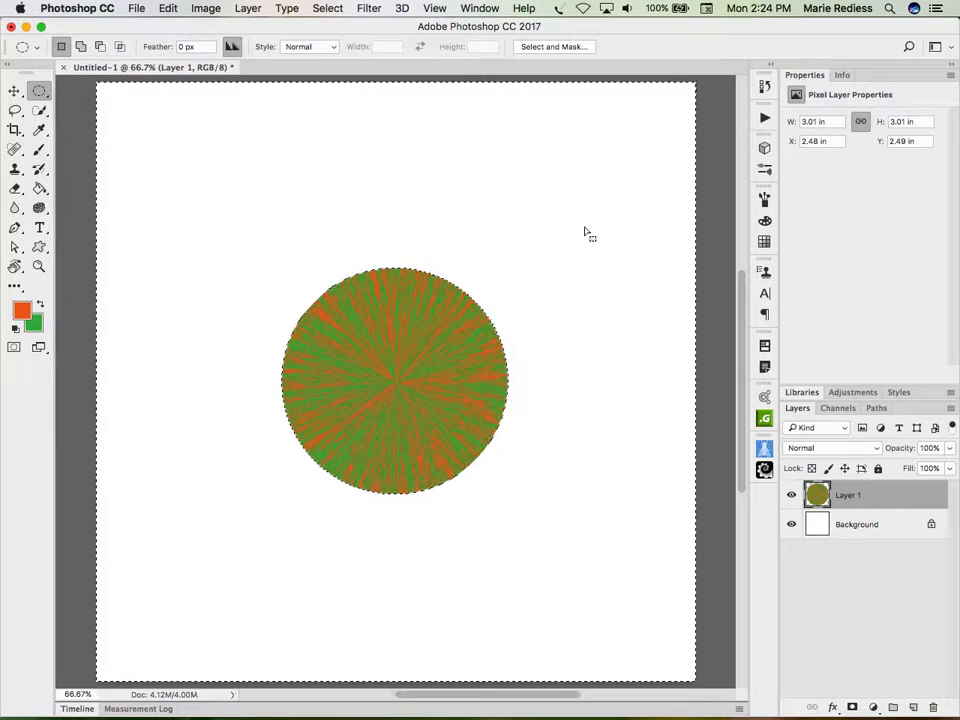
pyautogui.press('super+d')
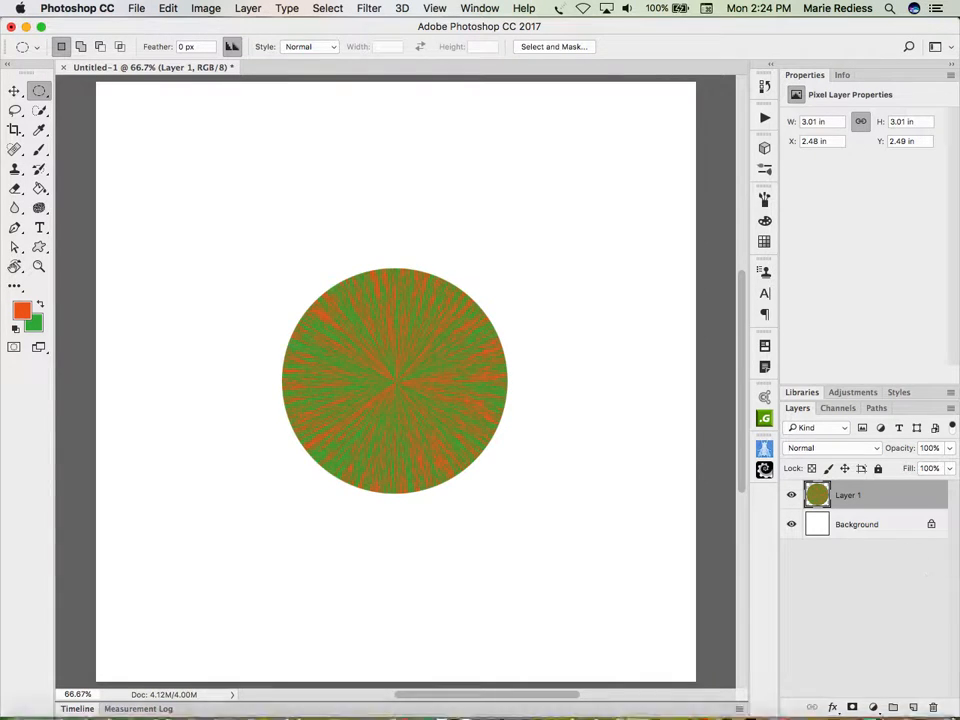
# - On a new layer, paint a black pupil about 0.79 inches wide at the iris's centre with a slightly soft 105 px brush
pyautogui.click(912, 708)
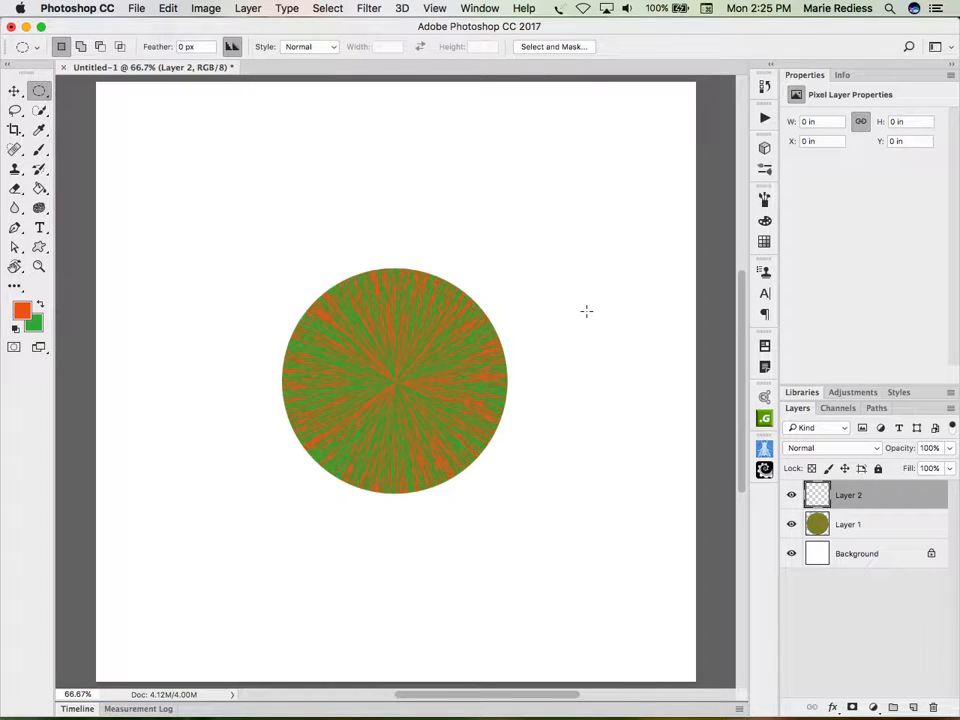
pyautogui.press('d')
pyautogui.press('b')
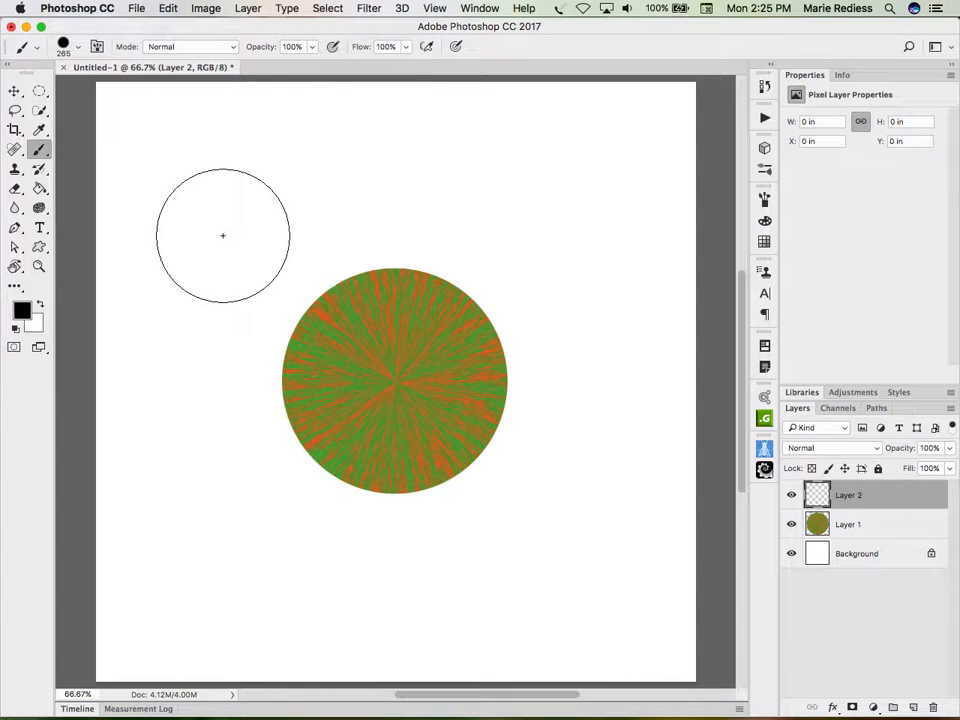
pyautogui.moveTo(221, 240); pyautogui.dragTo(220, 241)
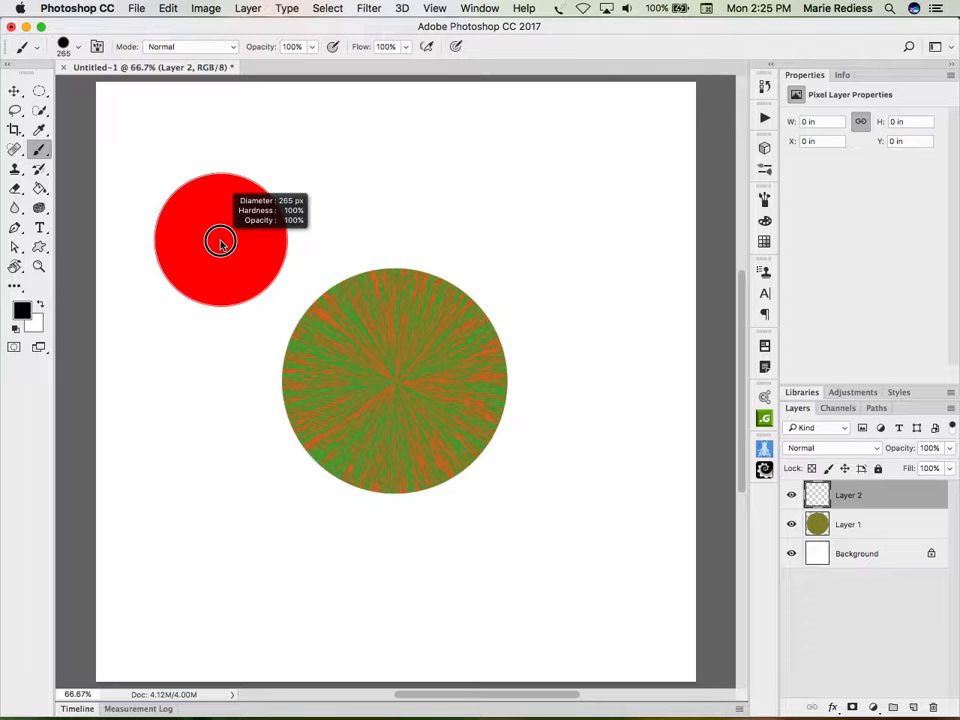
pyautogui.moveTo(220, 242)
pyautogui.mouseDown()
pyautogui.moveTo(218, 250)
pyautogui.moveTo(218, 234)
pyautogui.mouseUp()
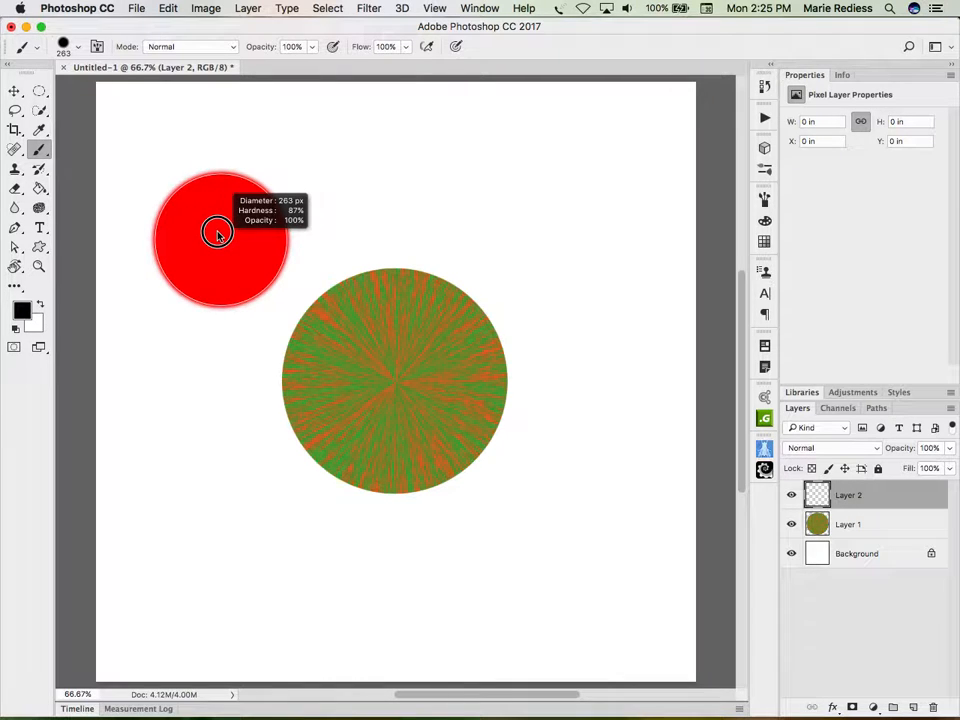
pyautogui.moveTo(217, 234)
pyautogui.mouseDown()
pyautogui.moveTo(215, 207)
pyautogui.moveTo(231, 214)
pyautogui.moveTo(148, 229)
pyautogui.moveTo(156, 223)
pyautogui.mouseUp()
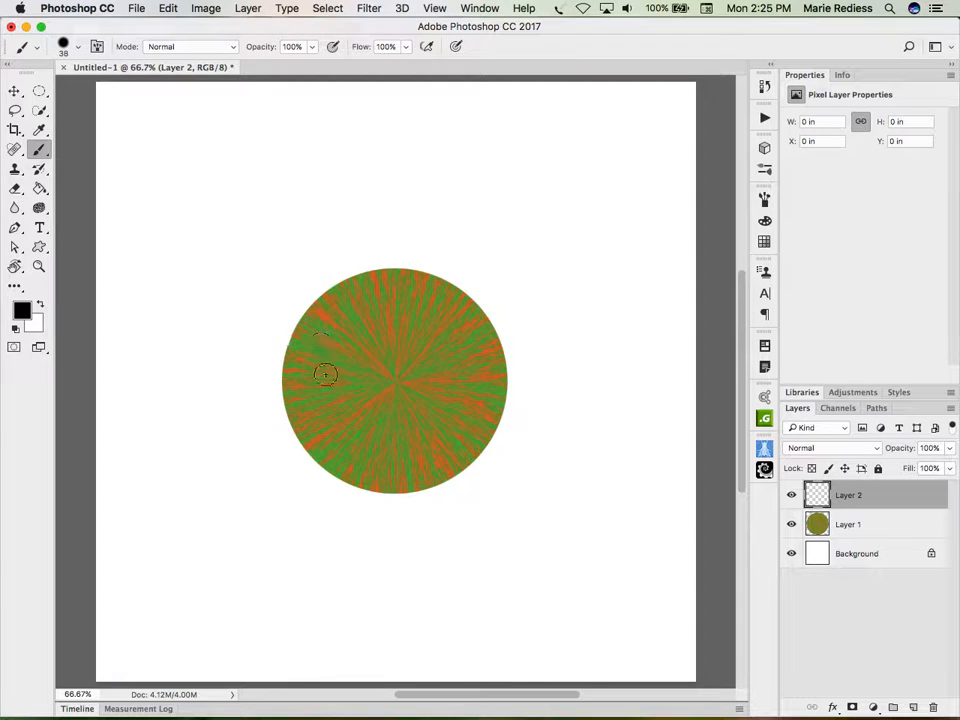
pyautogui.moveTo(338, 378); pyautogui.dragTo(366, 390)
pyautogui.moveTo(435, 375)
pyautogui.mouseDown()
pyautogui.moveTo(423, 378)
pyautogui.moveTo(433, 386)
pyautogui.moveTo(421, 384)
pyautogui.mouseUp()
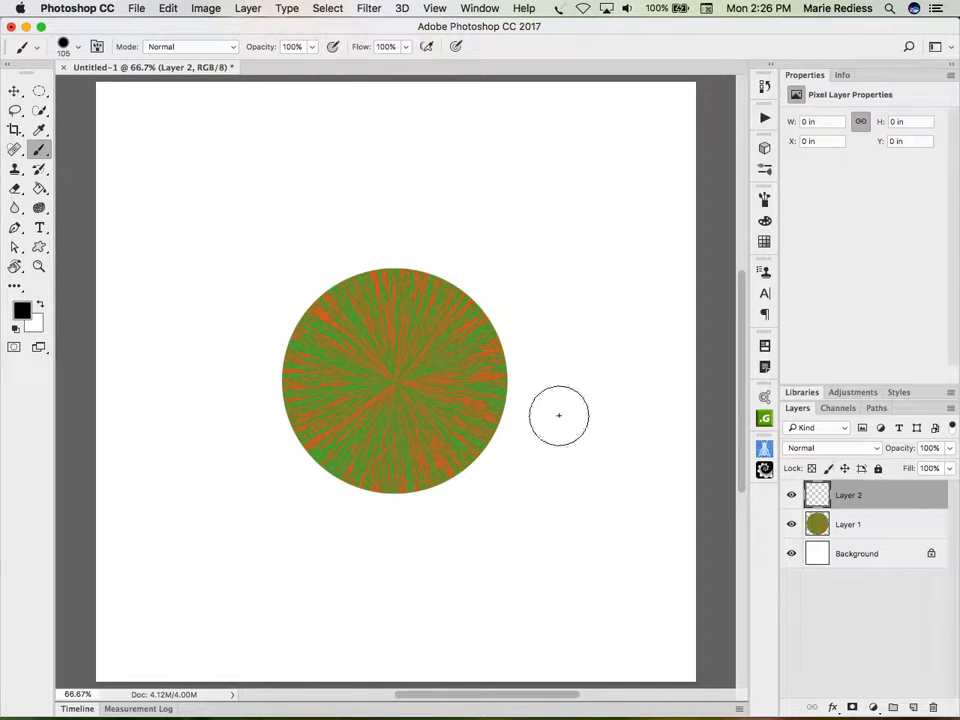
pyautogui.click(393, 383)
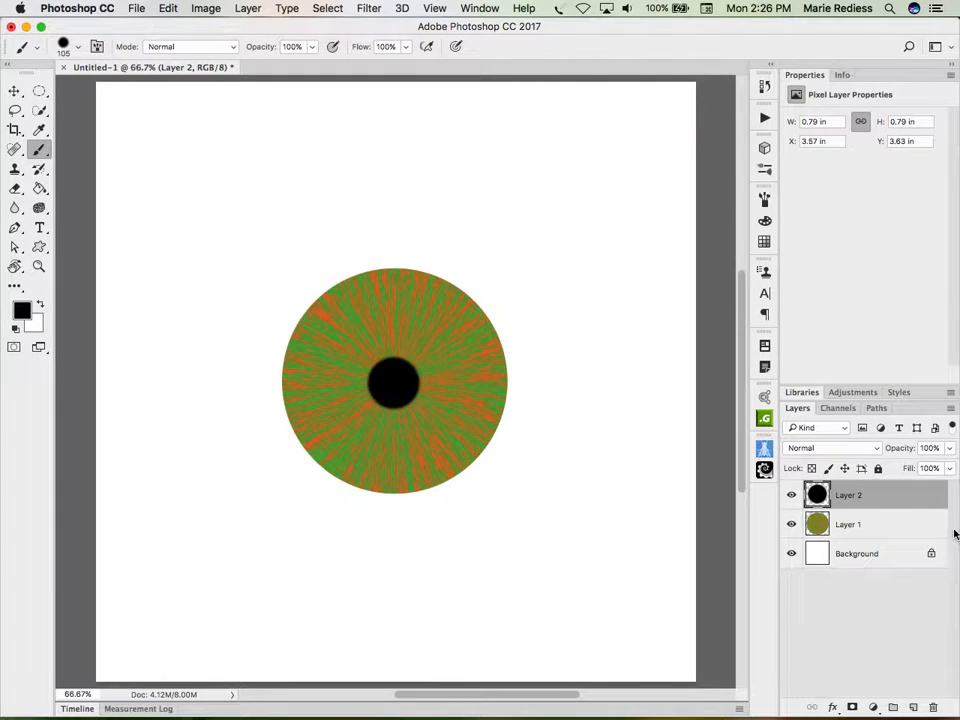
# - Convert the pupil and iris layers together into a single smart object
pyautogui.keyDown('shift'); pyautogui.click(894, 528); pyautogui.keyUp('shift')
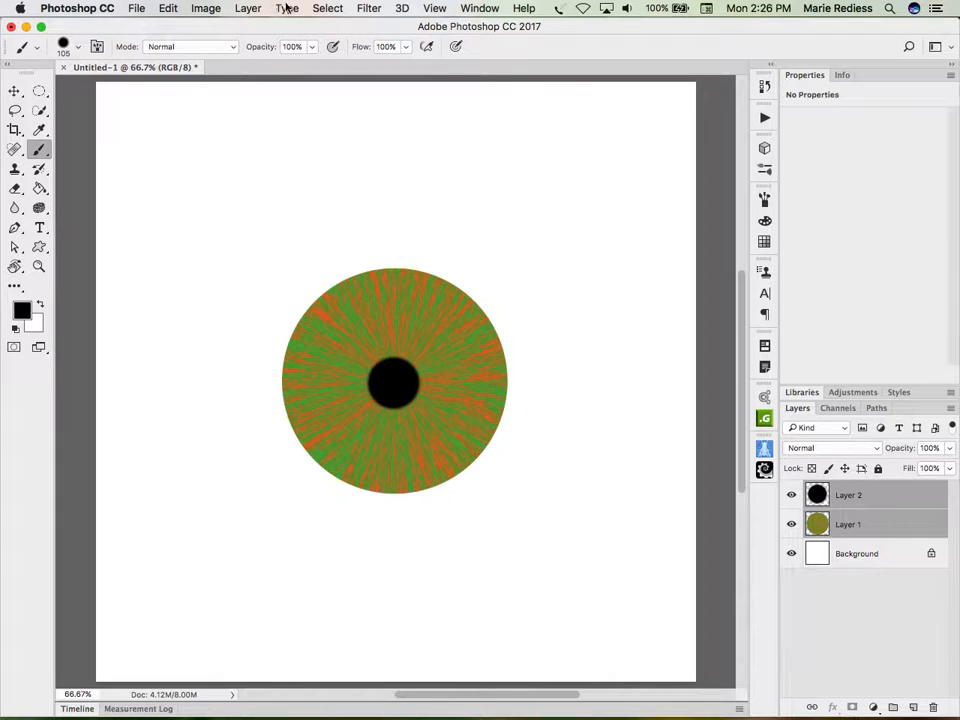
pyautogui.click(248, 8)
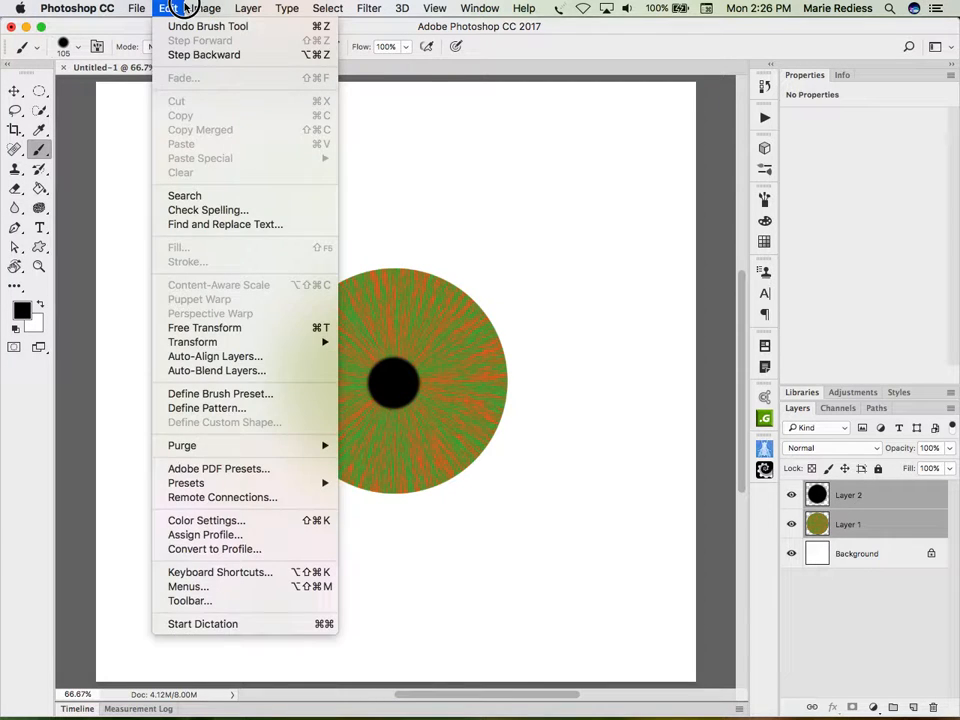
pyautogui.moveTo(193, 8)
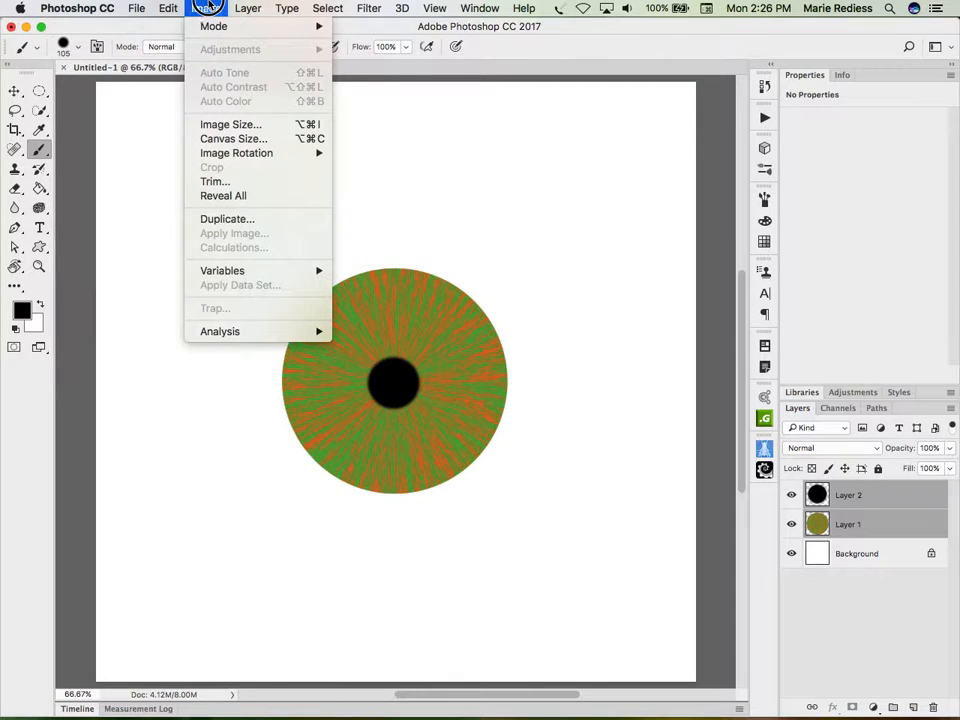
pyautogui.moveTo(243, 7)
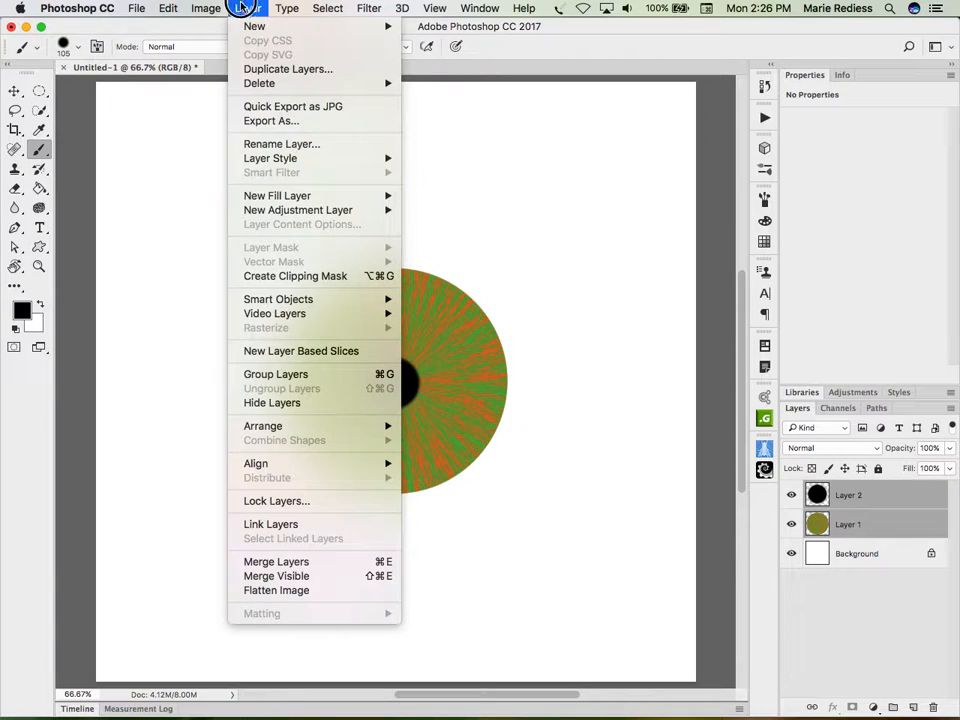
pyautogui.moveTo(339, 305)
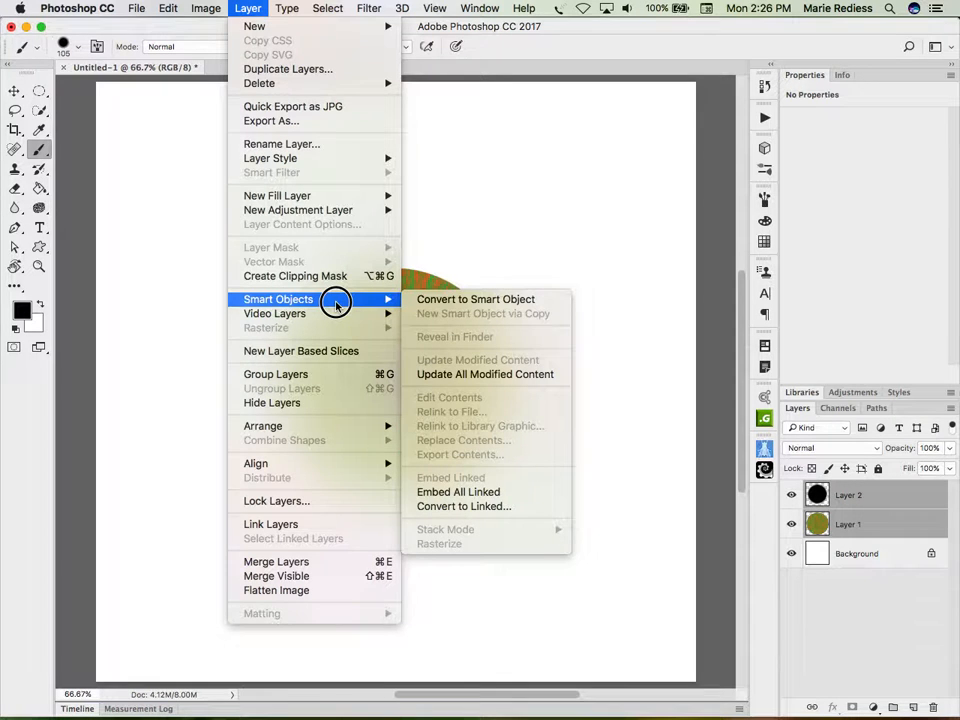
pyautogui.click(240, 7)
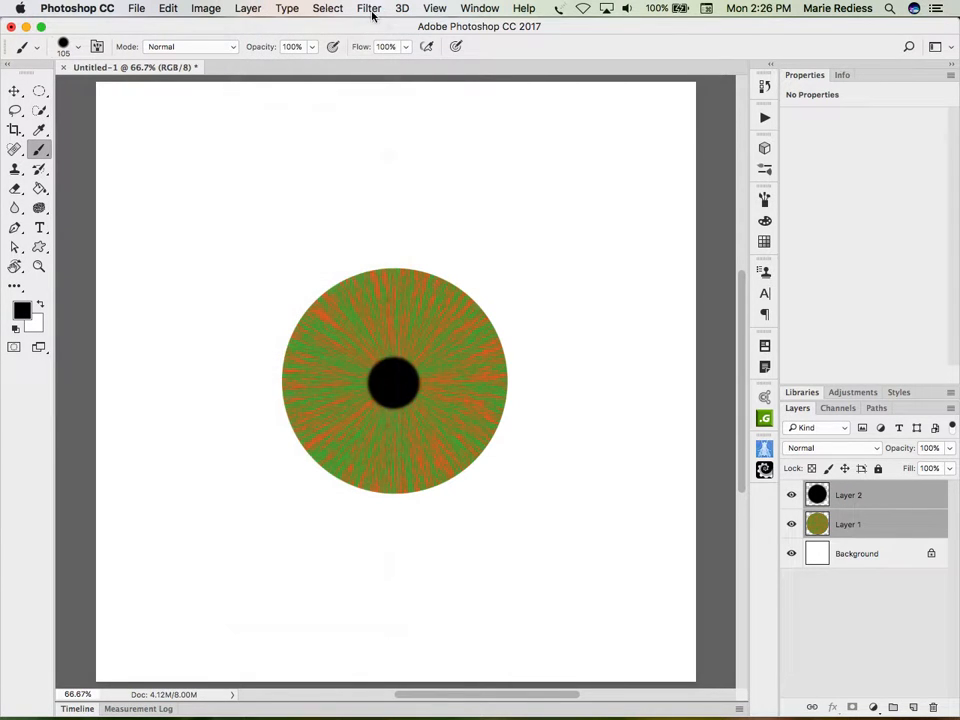
pyautogui.click(370, 9)
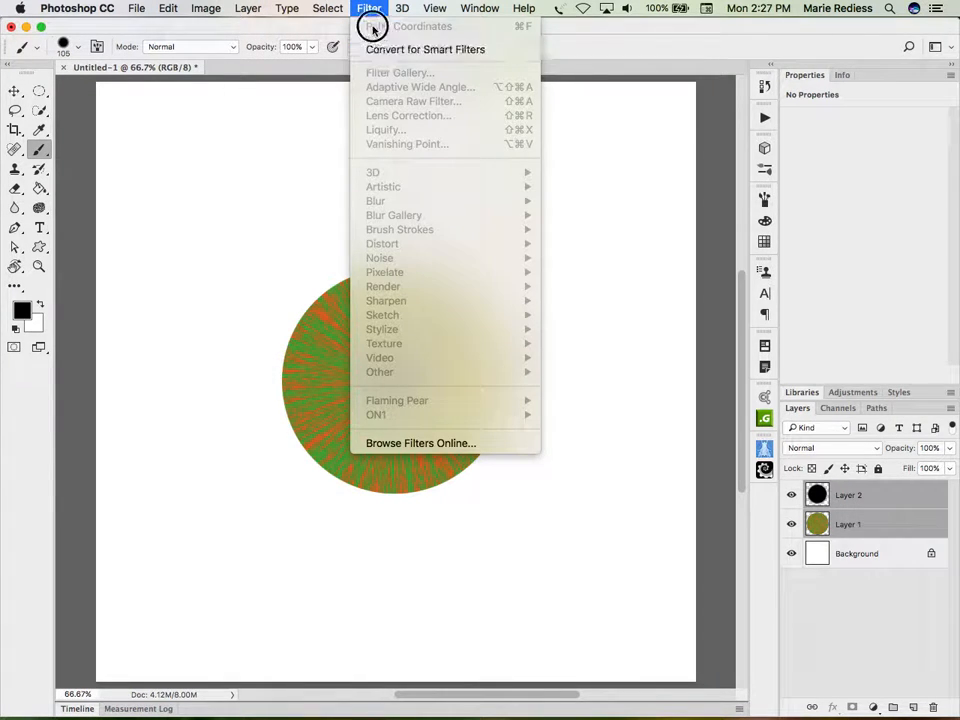
pyautogui.click(366, 12)
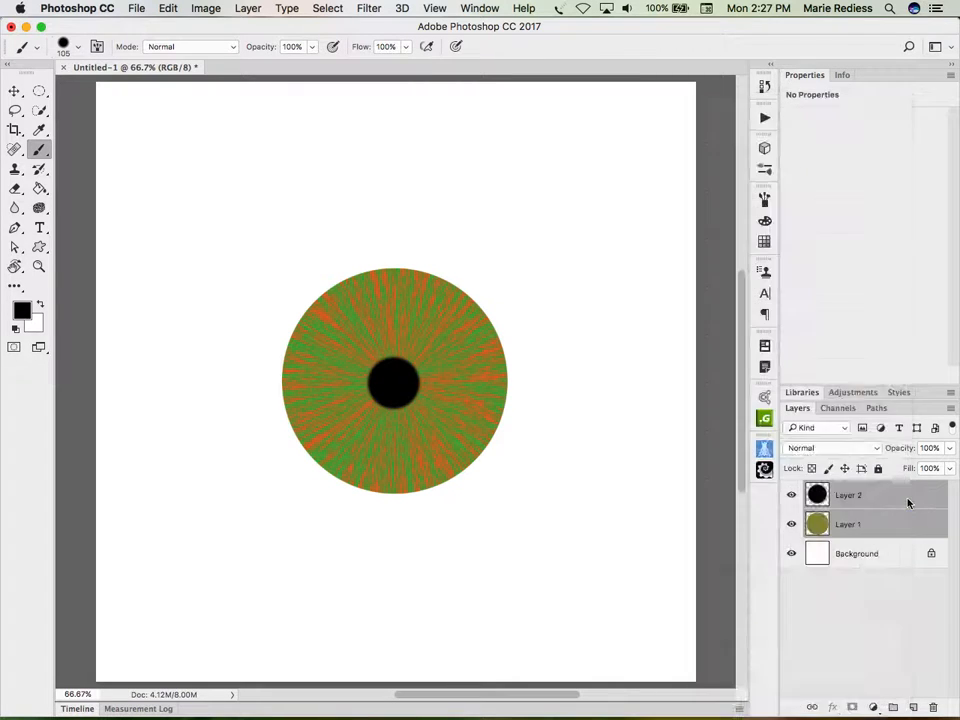
pyautogui.rightClick(905, 499)
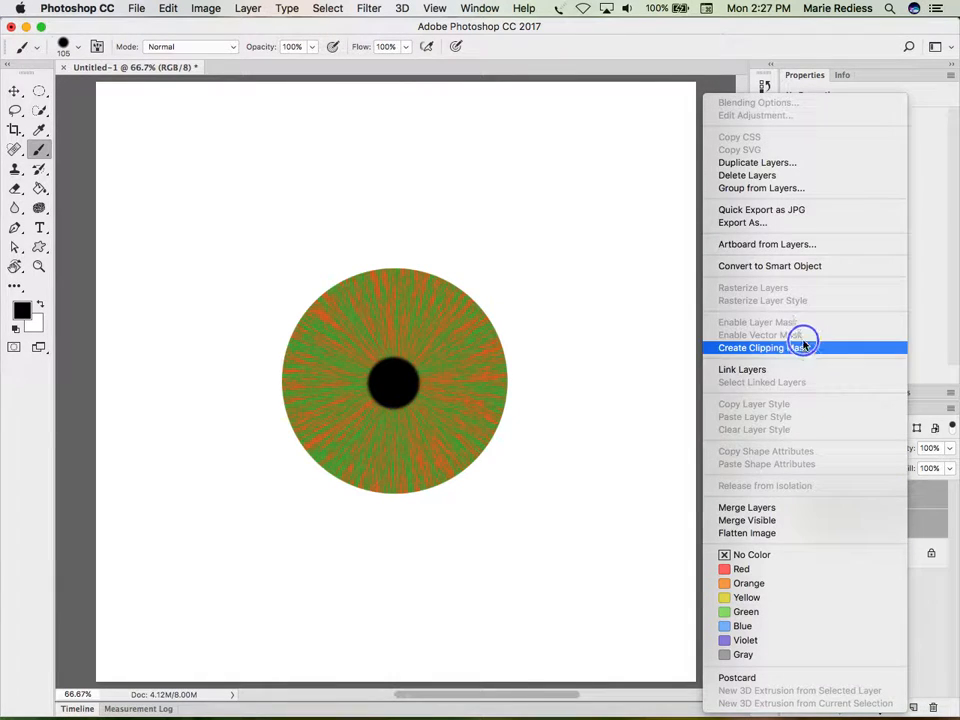
pyautogui.click(785, 266)
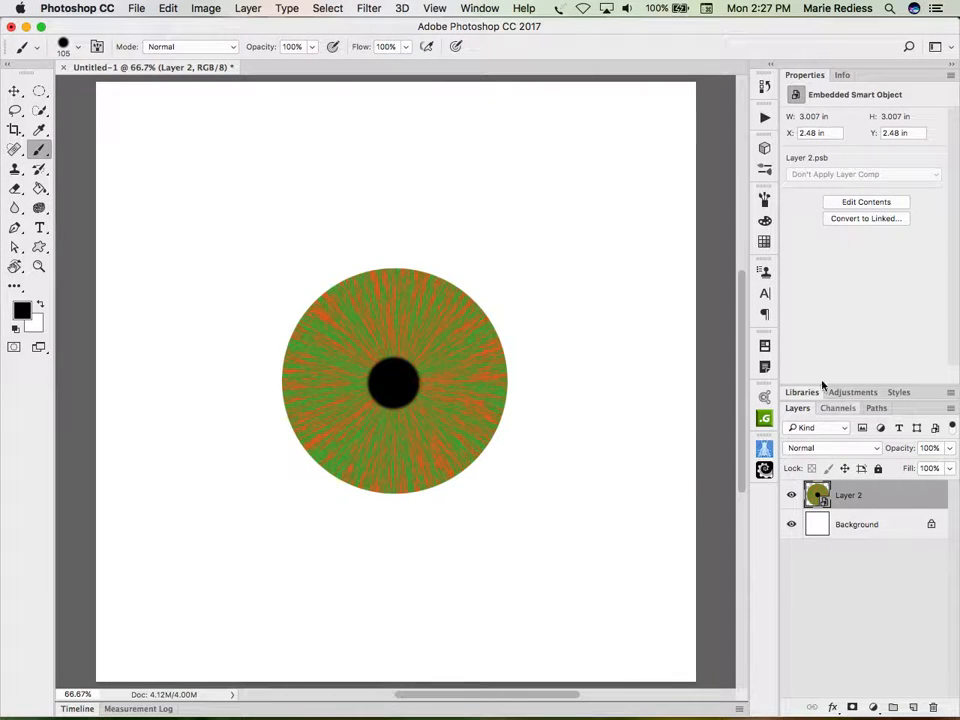
# - Open the eye smart object's contents for editing and select the iris texture layer
pyautogui.click(401, 7)
pyautogui.click(401, 7)
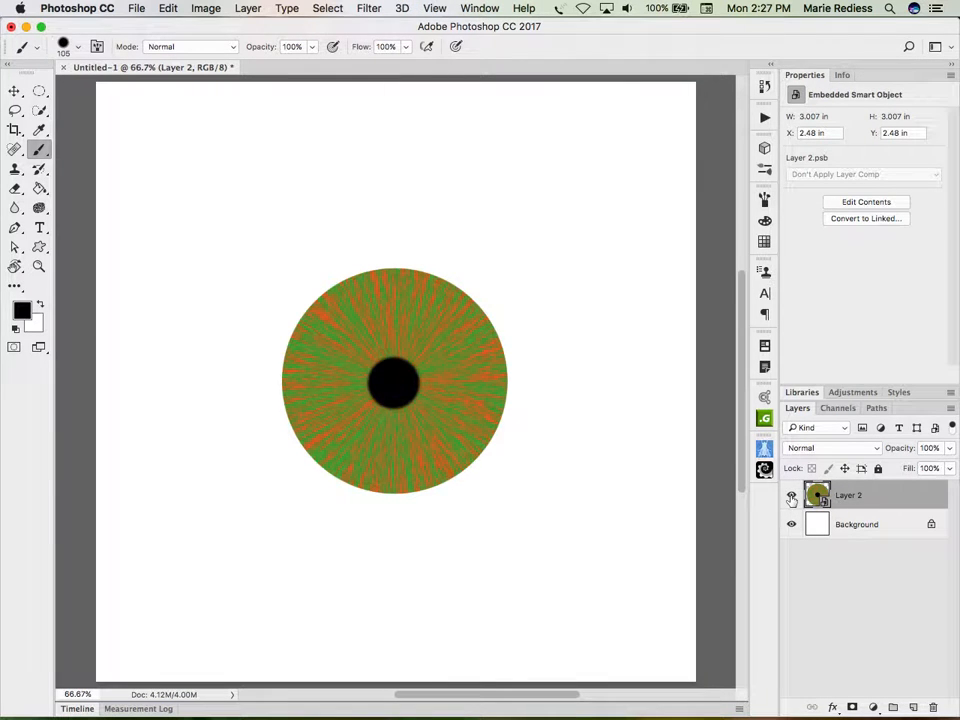
pyautogui.doubleClick(822, 500)
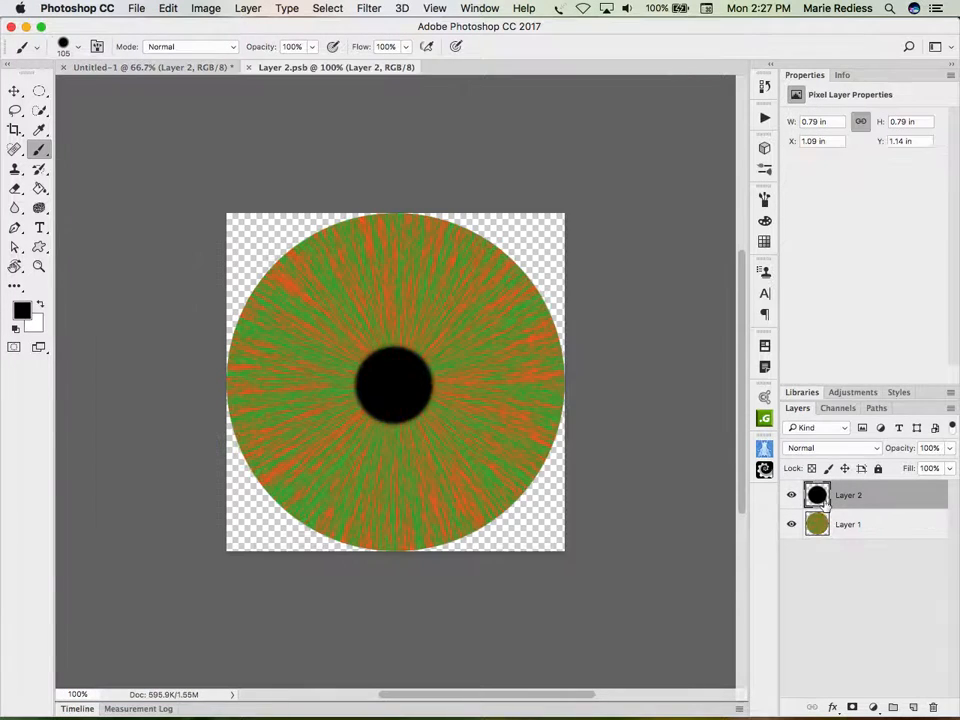
pyautogui.click(875, 530)
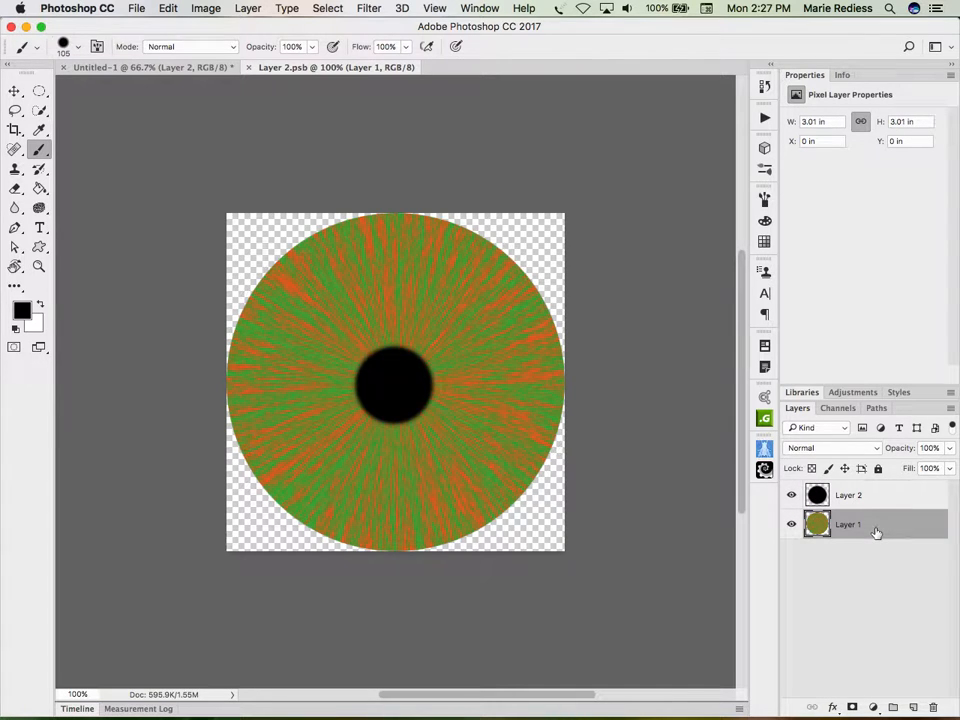
# - Darken the iris's outer edge with the Camera Raw Filter, using Color Priority post-crop vignetting at an amount of -49
pyautogui.click(366, 8)
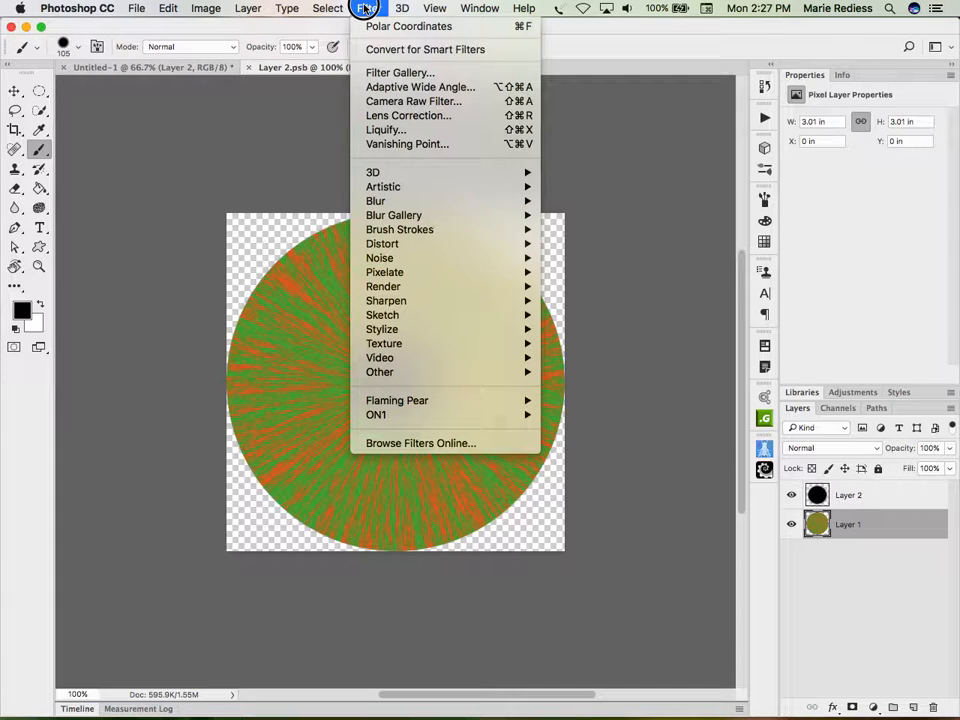
pyautogui.click(380, 101)
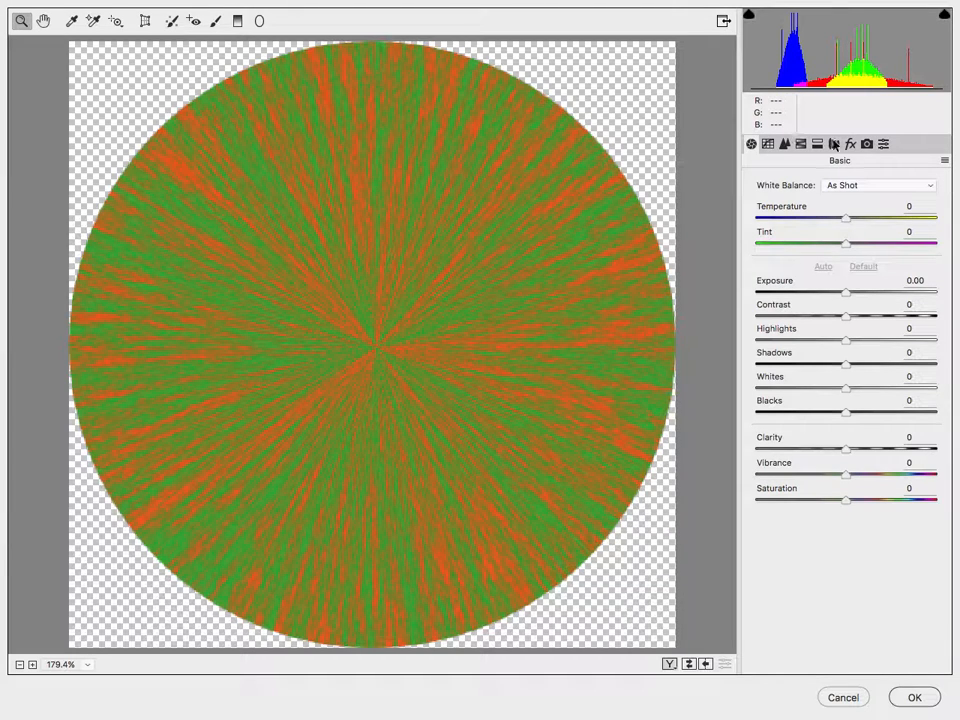
pyautogui.click(850, 145)
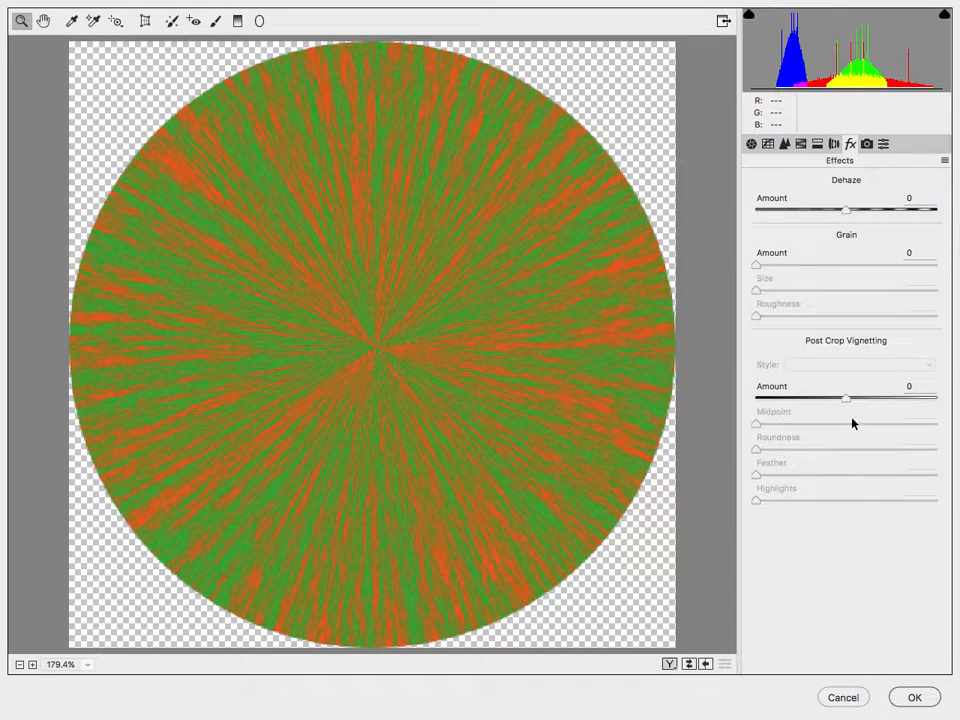
pyautogui.moveTo(843, 399); pyautogui.dragTo(799, 401)
pyautogui.click(862, 364)
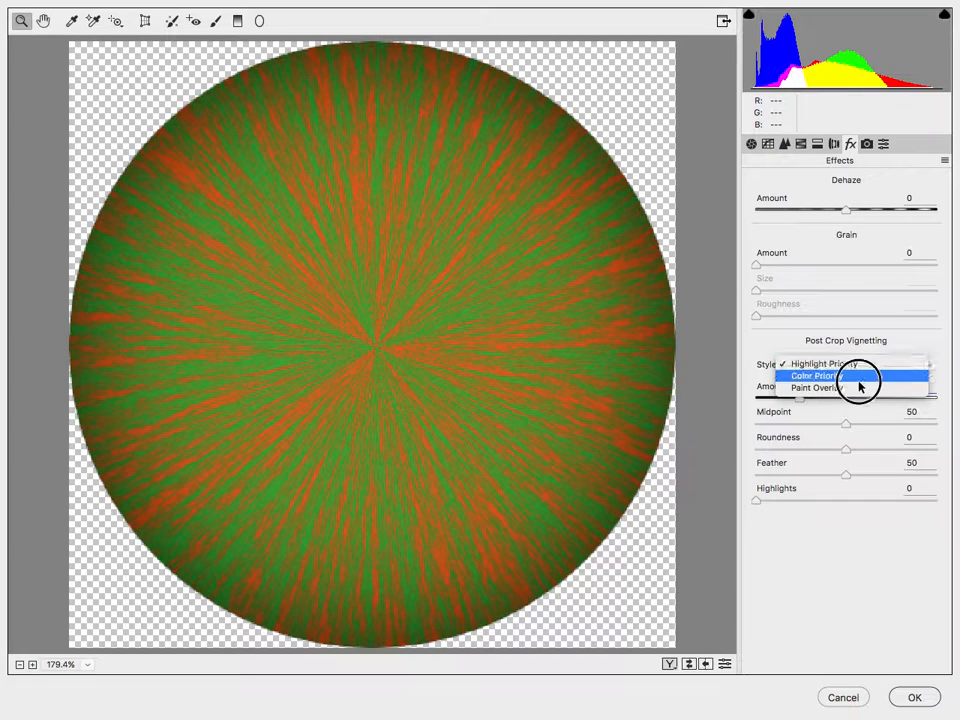
pyautogui.click(860, 384)
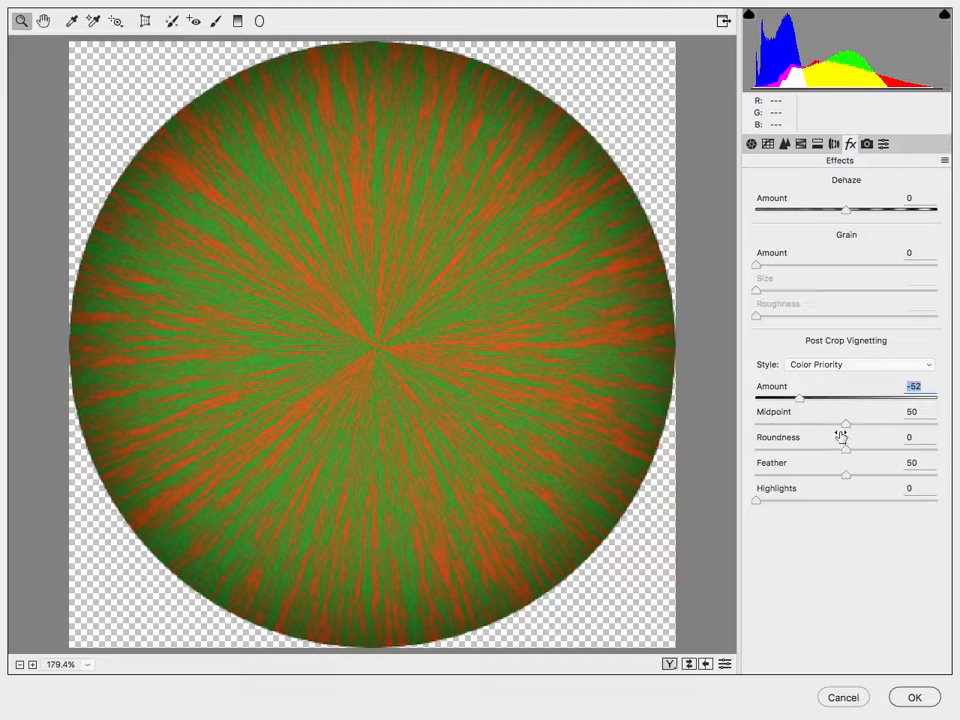
pyautogui.moveTo(799, 403); pyautogui.dragTo(801, 400)
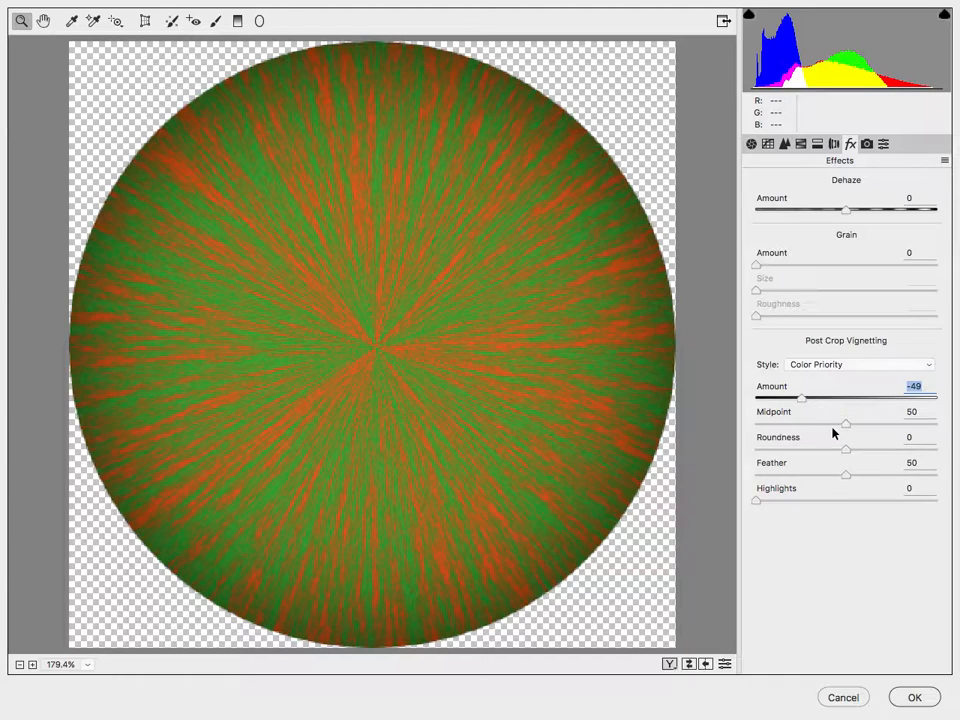
pyautogui.click(911, 697)
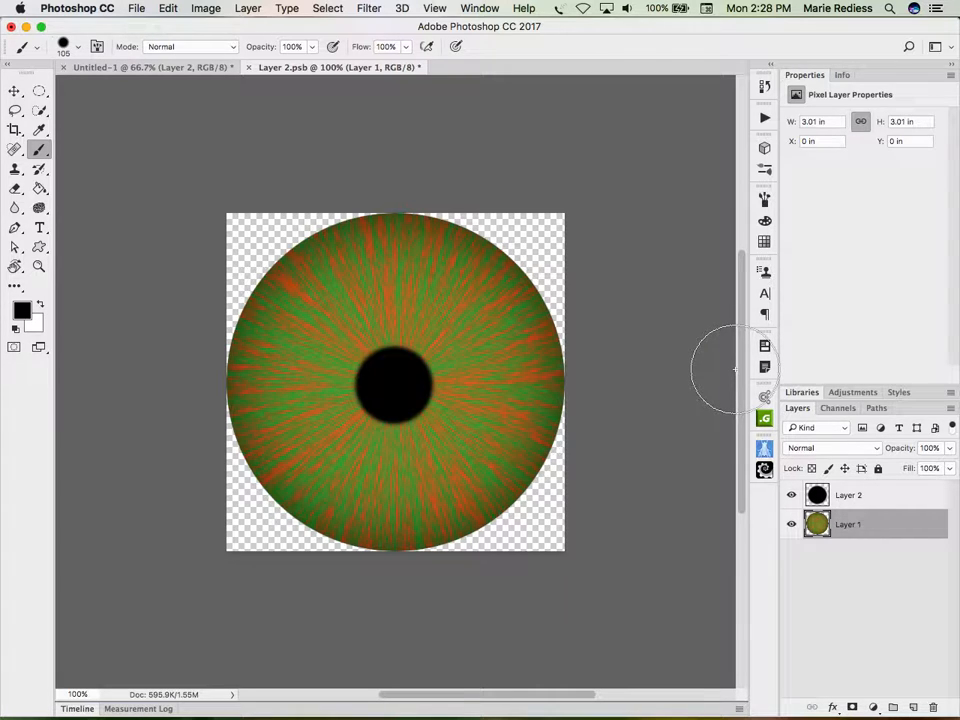
# - Close the smart object's contents and save the changes back to the main document
pyautogui.press('super+w')
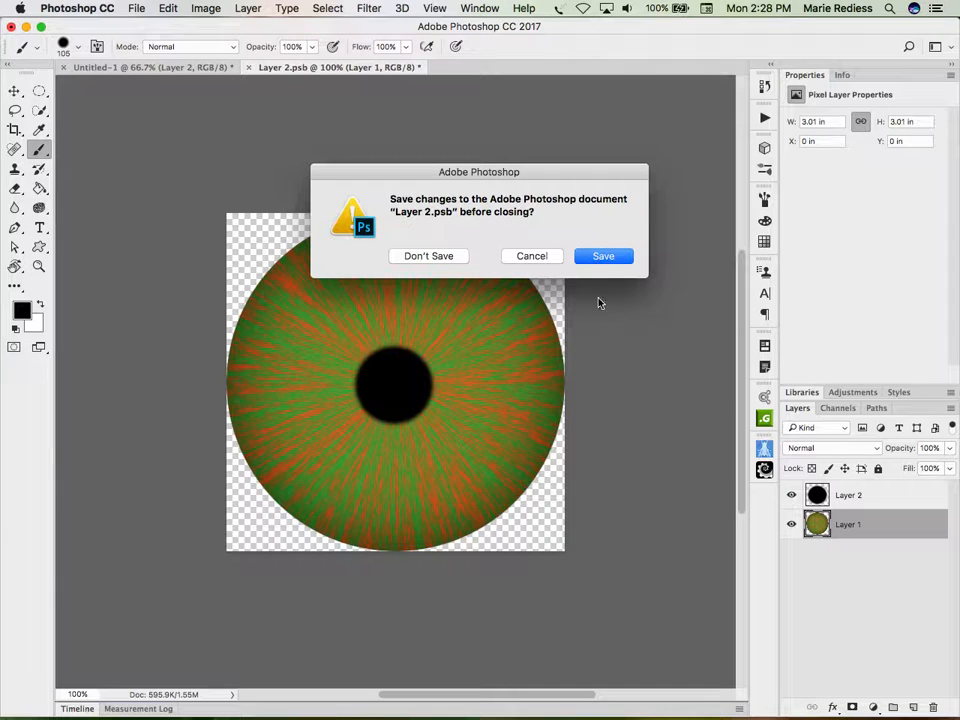
pyautogui.click(603, 258)
pyautogui.click(604, 257)
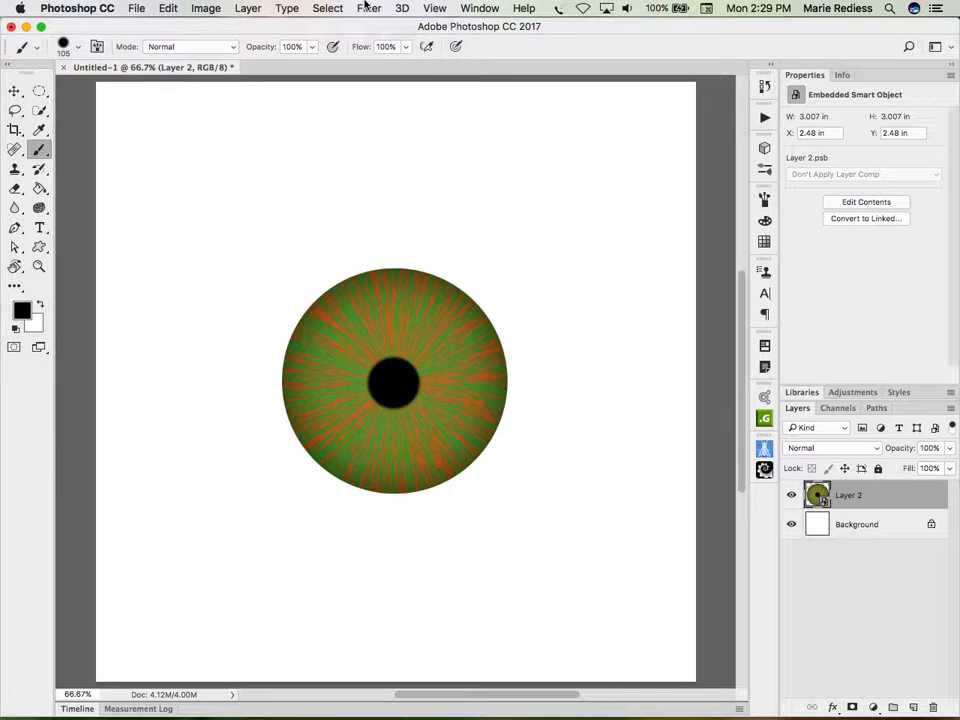
# - Try wrapping the full-width eye smart object onto a 3D Sphere mesh preset, and undo it
pyautogui.click(402, 8)
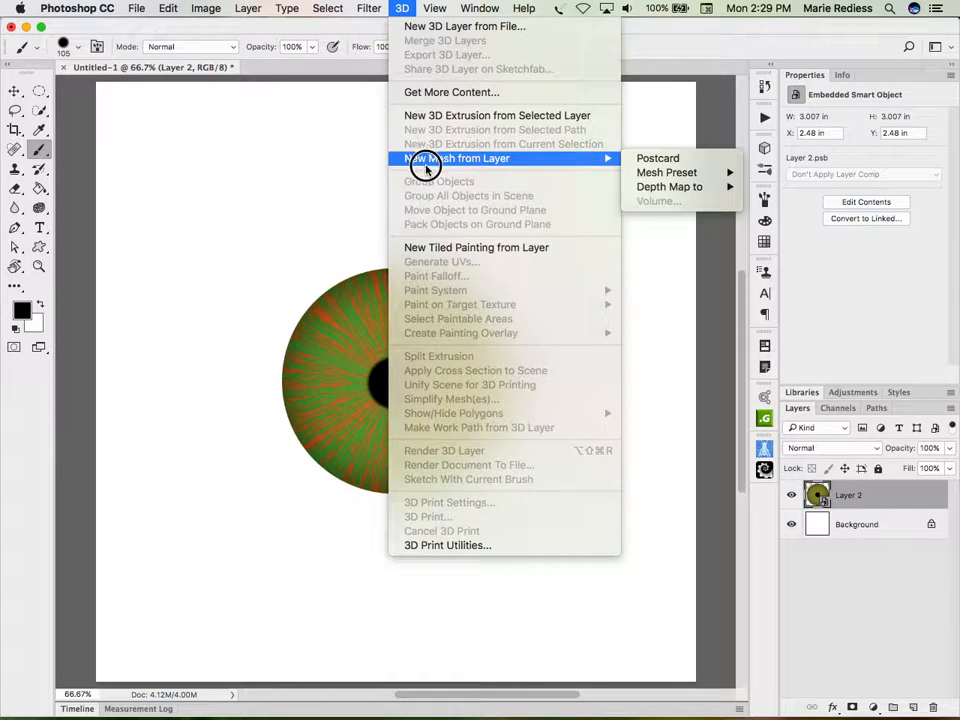
pyautogui.moveTo(516, 159)
pyautogui.moveTo(700, 172)
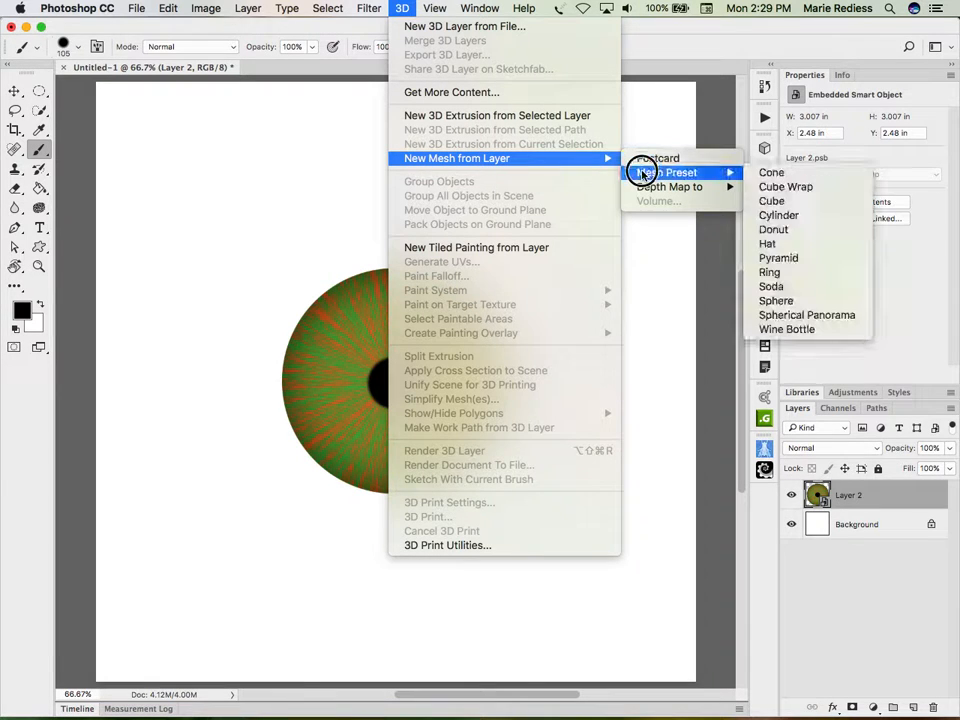
pyautogui.click(791, 301)
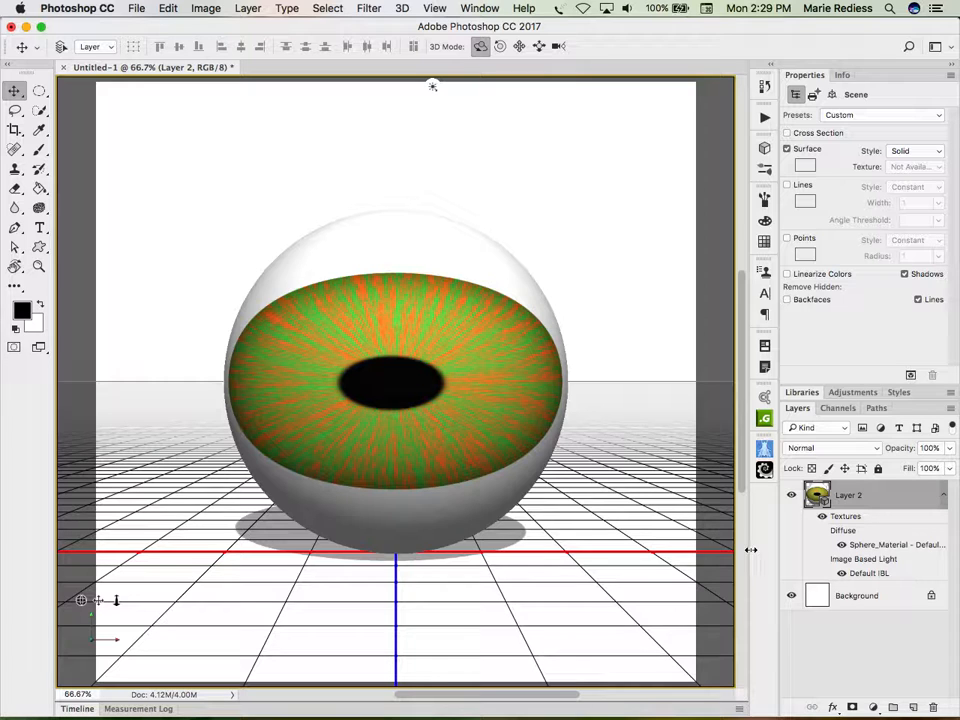
pyautogui.press('super+z')
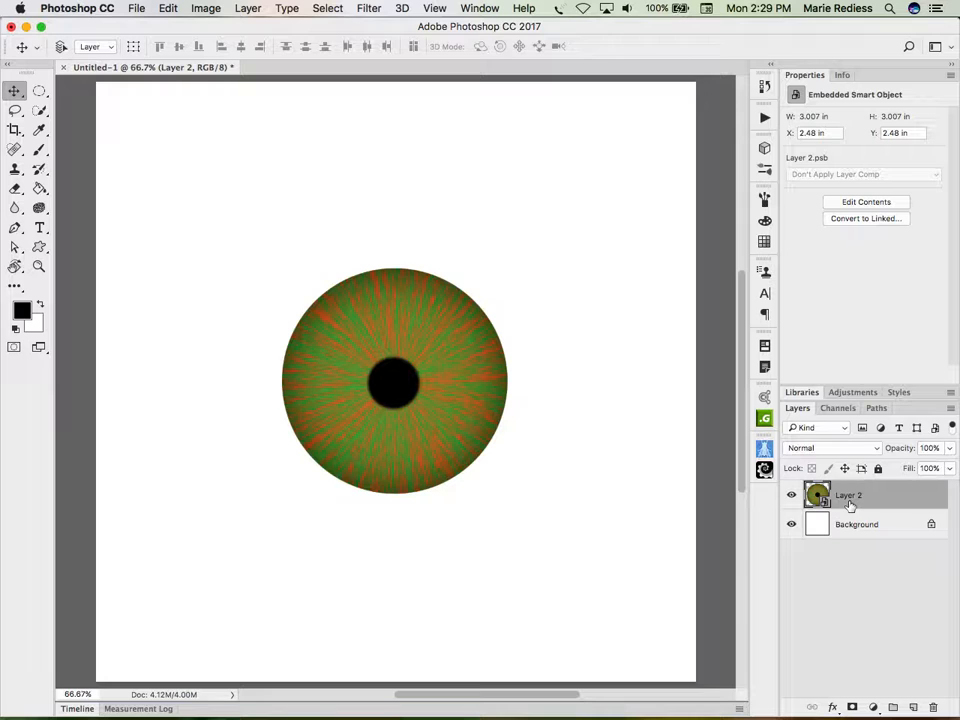
# - Scale the eye smart object to 50% of its width, keeping its height at 100%
pyautogui.press('super')
pyautogui.press('super+t')
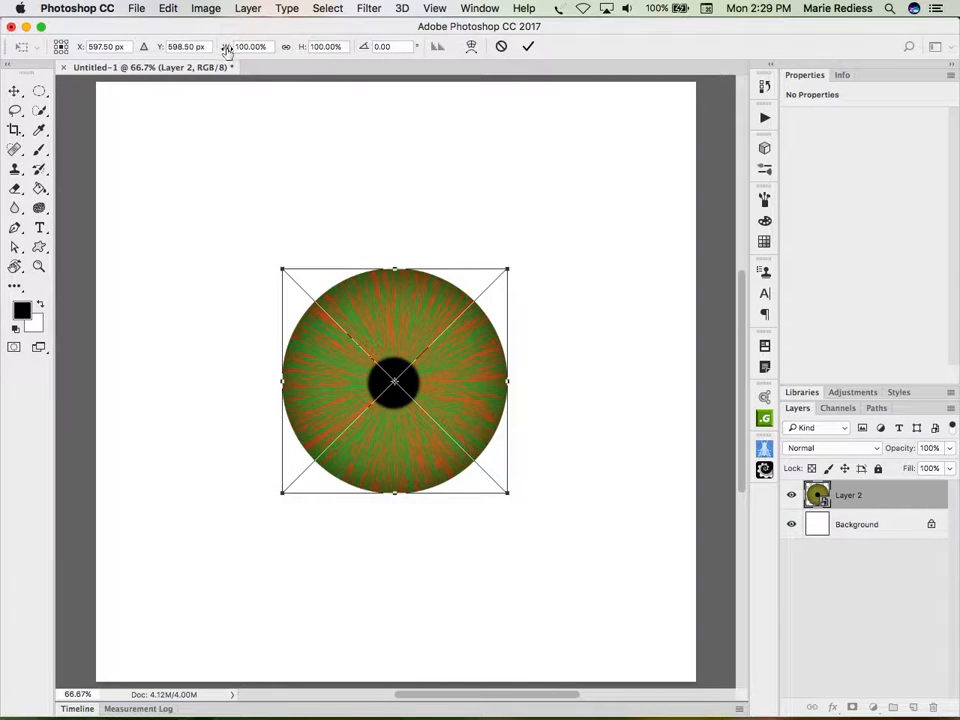
pyautogui.click(226, 48)
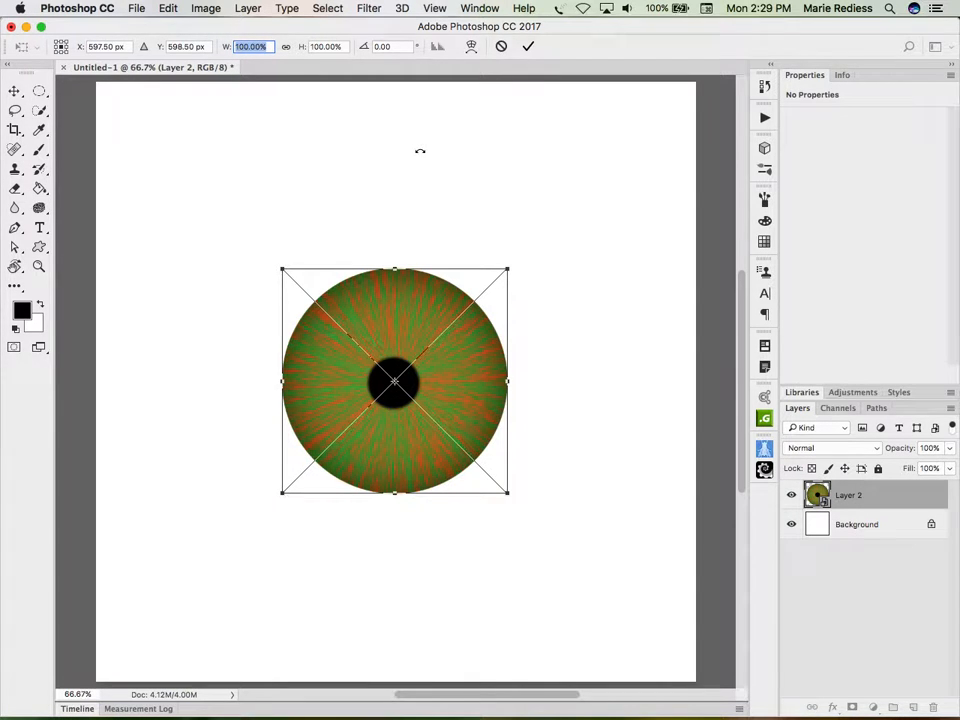
pyautogui.write('50')
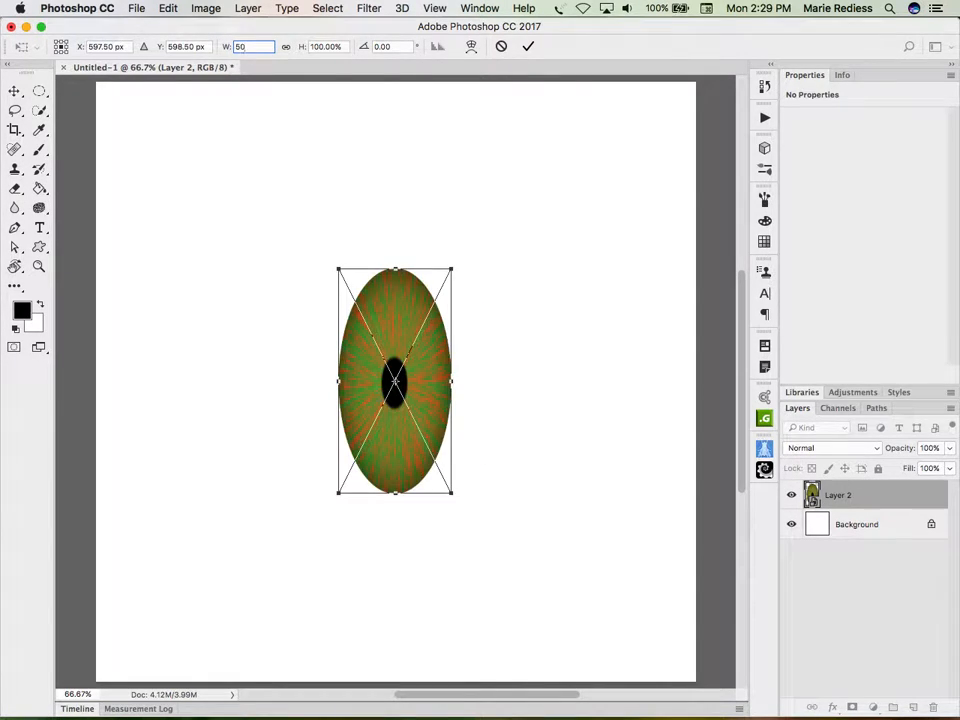
pyautogui.press('Return')
pyautogui.press('Return')
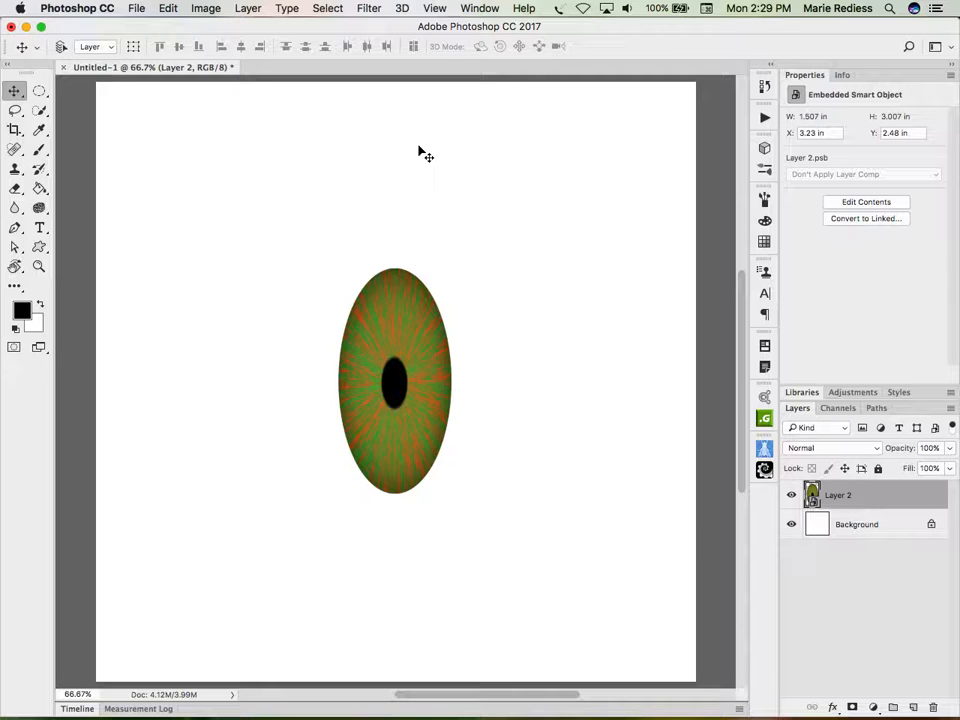
# - Create a 3D Sphere preset mesh from the narrowed eye layer and display the list of 3D scene elements
pyautogui.click(400, 7)
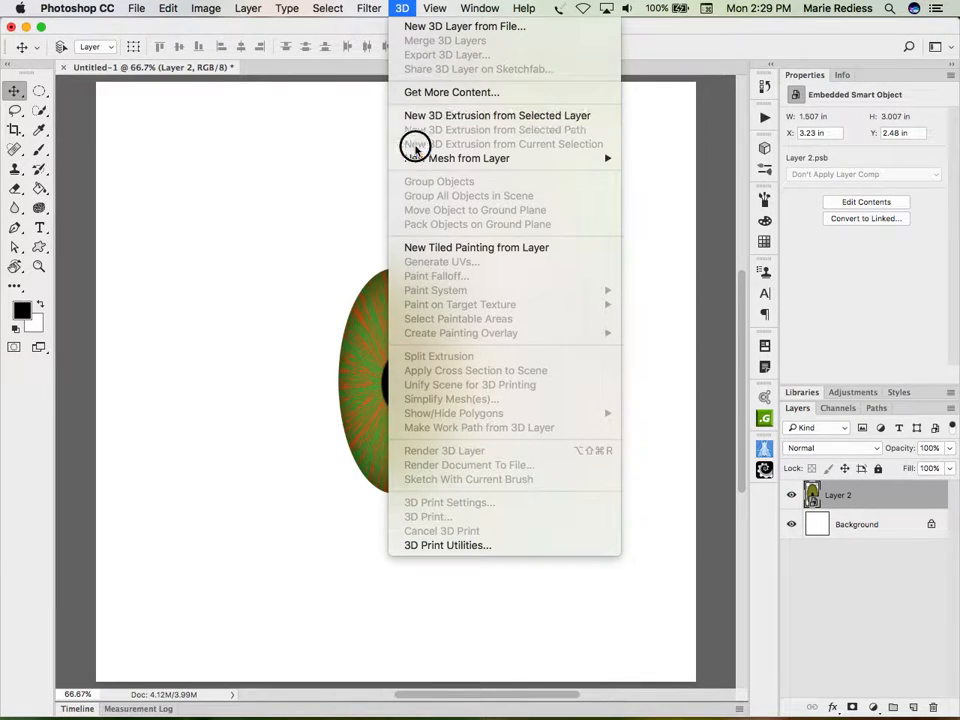
pyautogui.moveTo(415, 163)
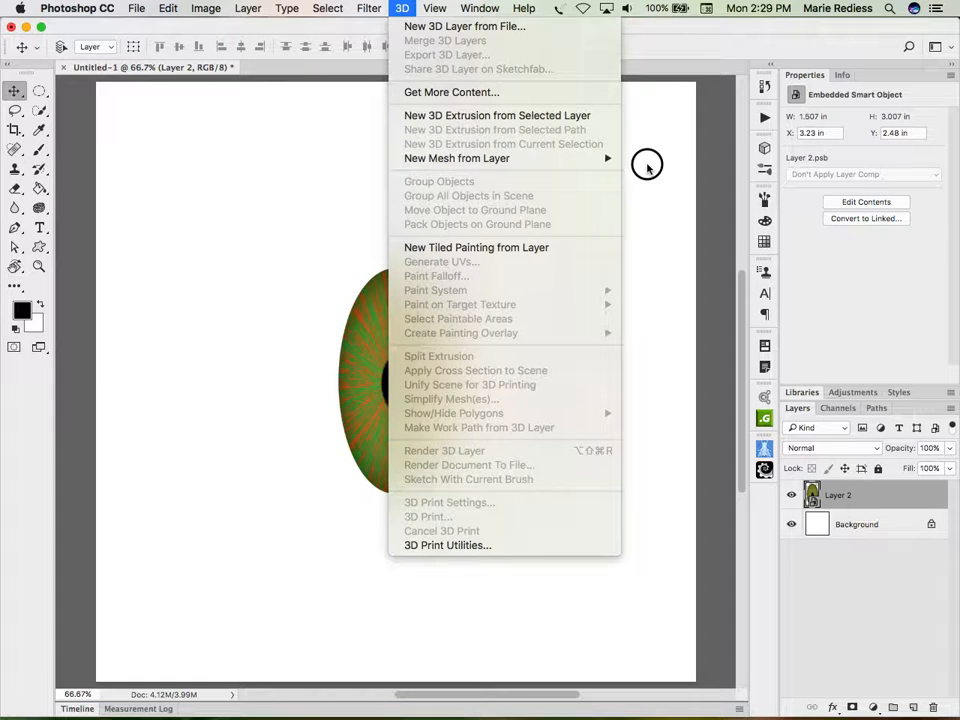
pyautogui.moveTo(617, 158)
pyautogui.moveTo(639, 174)
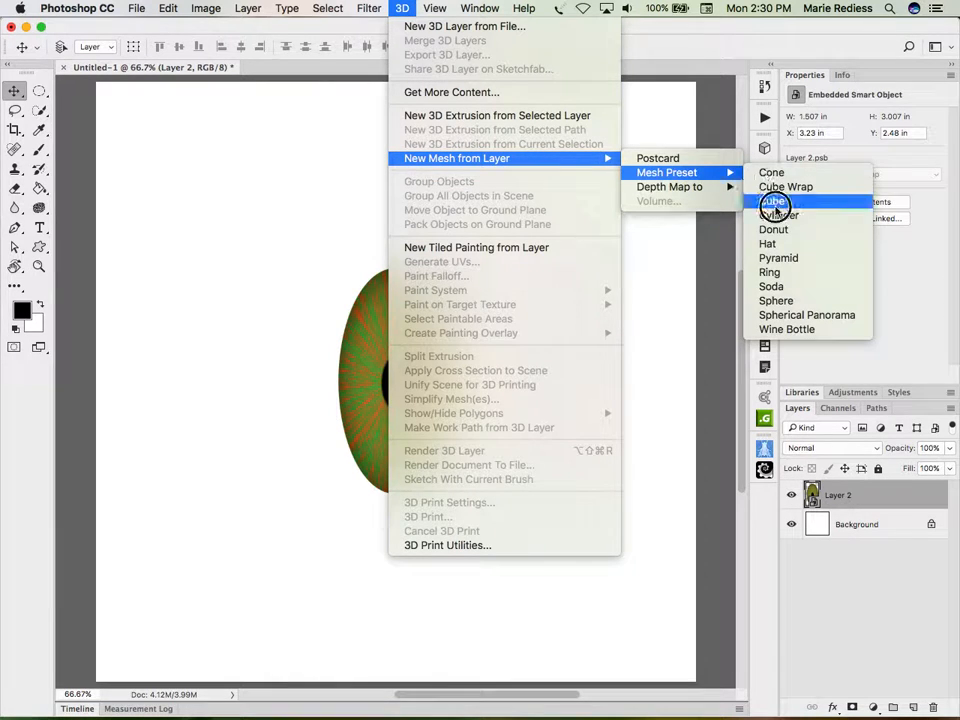
pyautogui.click(778, 301)
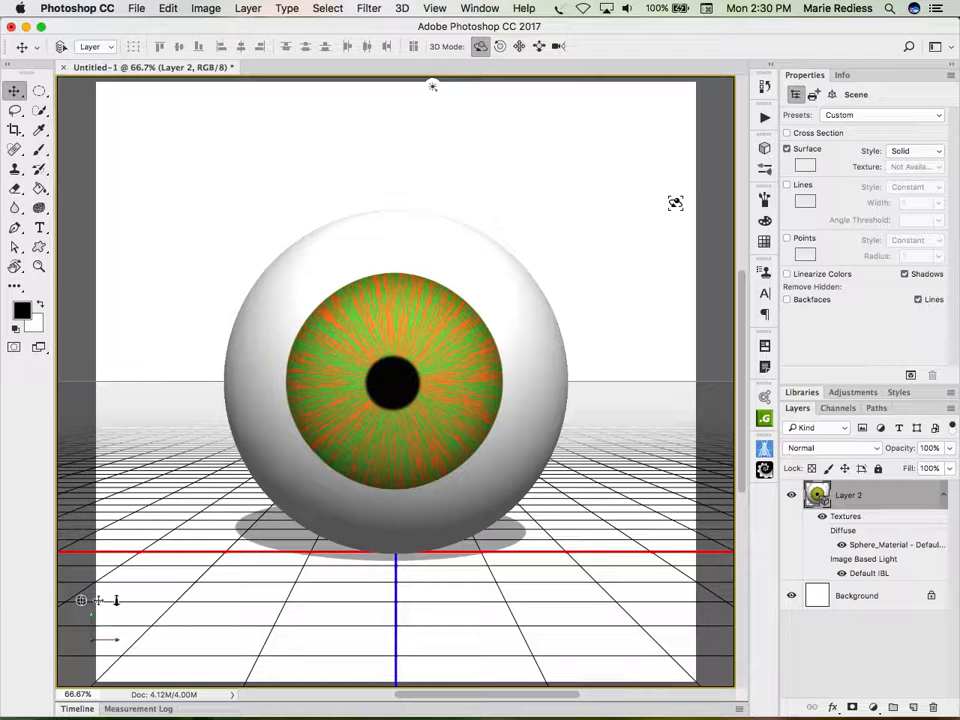
pyautogui.click(763, 150)
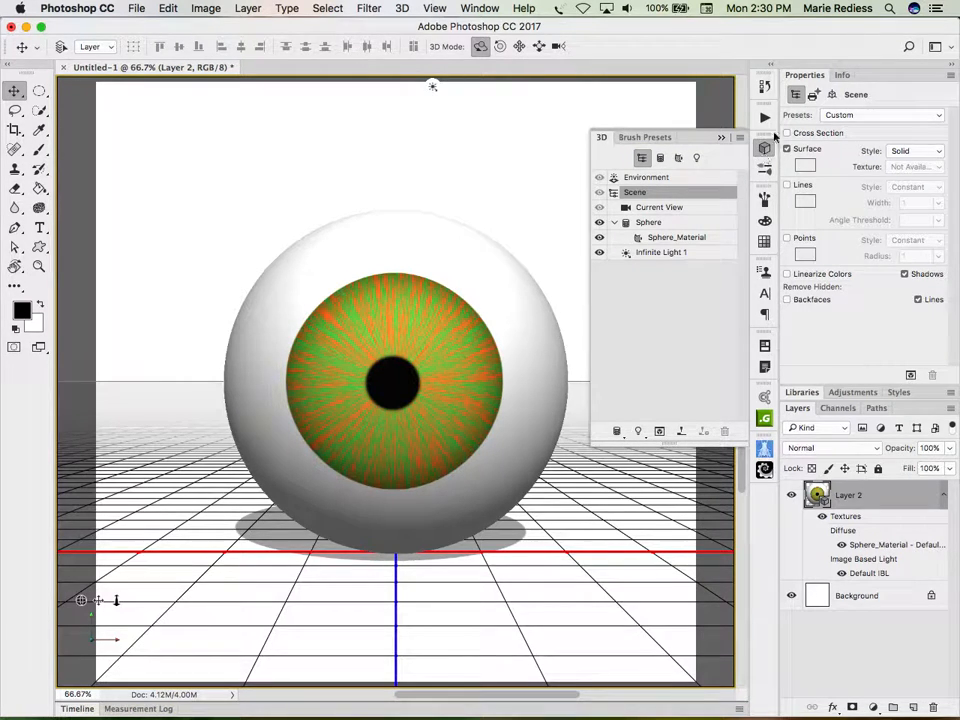
# - Set the infinite light's intensity to 63% and turn off its shadow
pyautogui.click(478, 8)
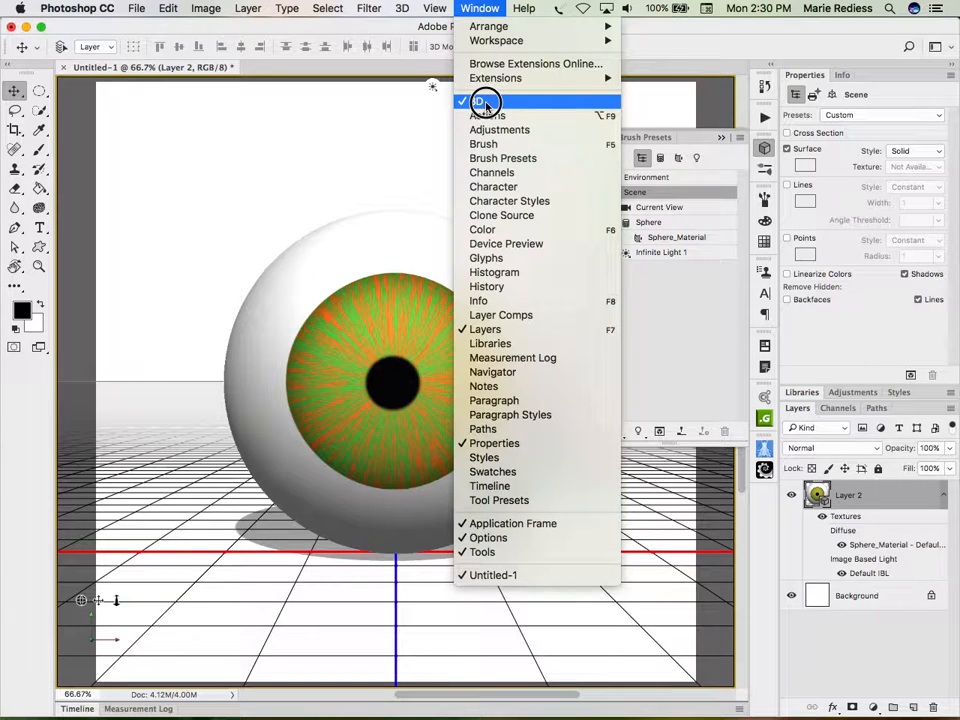
pyautogui.click(490, 10)
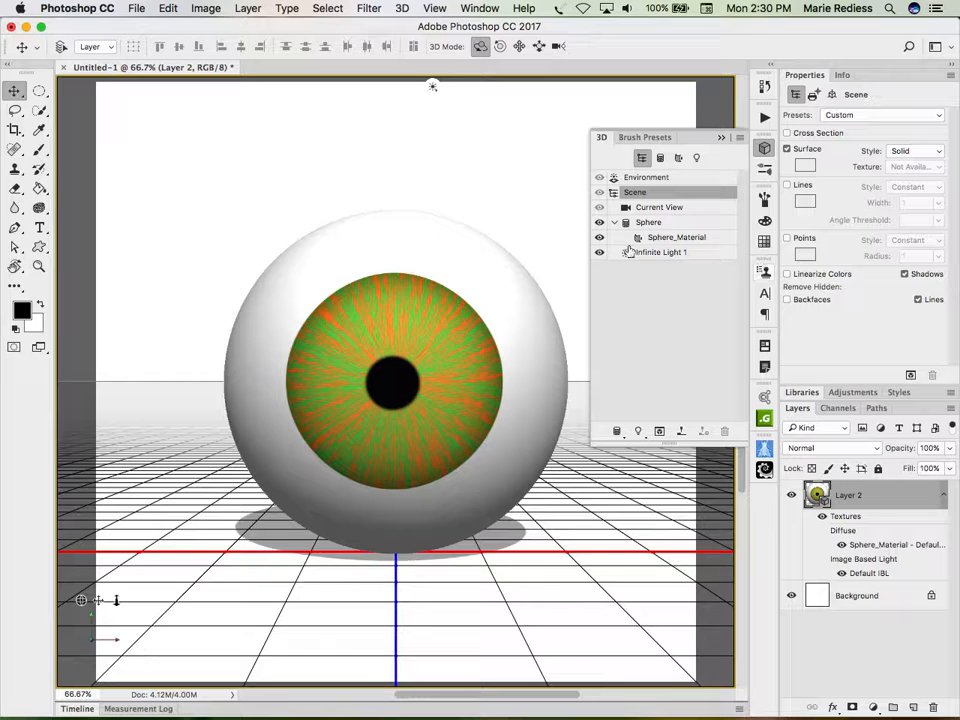
pyautogui.click(672, 253)
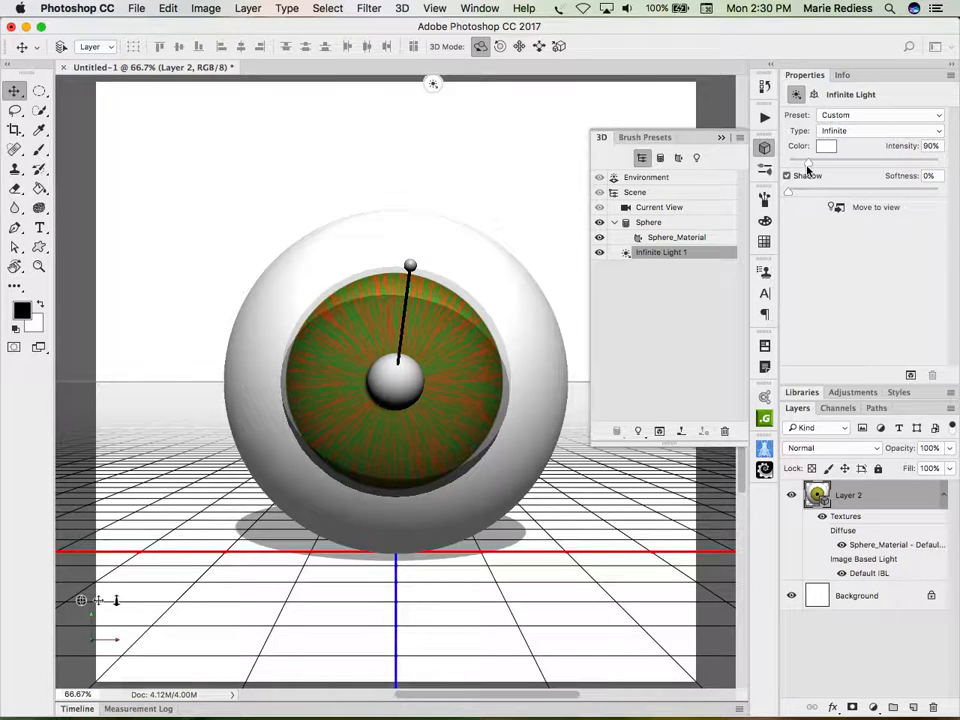
pyautogui.moveTo(807, 167)
pyautogui.mouseDown()
pyautogui.moveTo(777, 171)
pyautogui.moveTo(806, 164)
pyautogui.mouseUp()
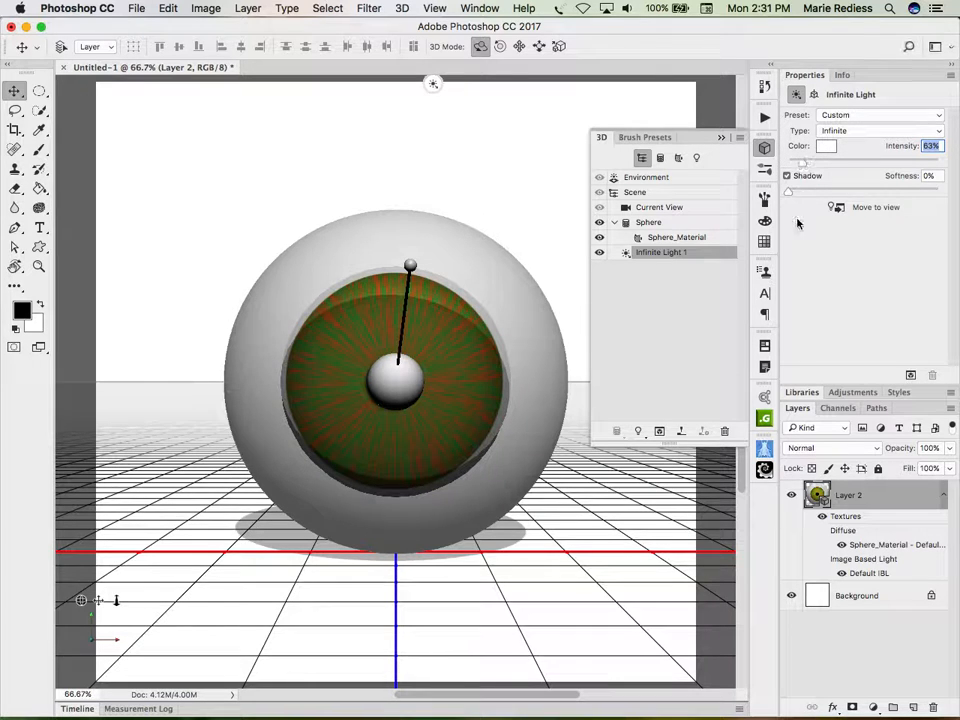
pyautogui.click(786, 176)
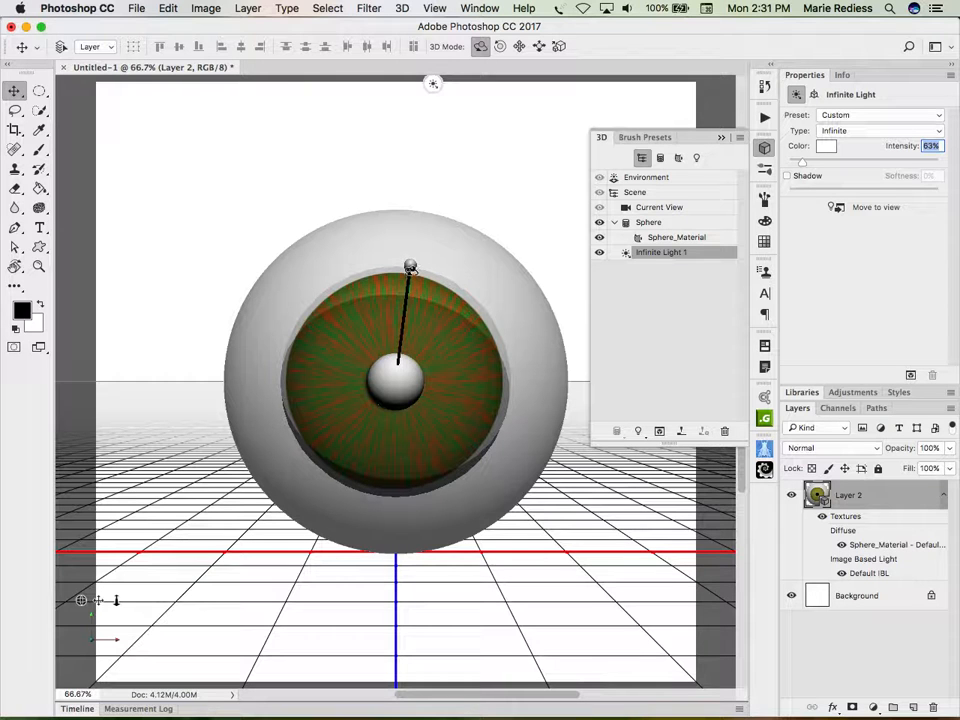
# - Aim the infinite light at the eyeball from the upper left and set its intensity to 76%
pyautogui.moveTo(410, 266)
pyautogui.mouseDown()
pyautogui.moveTo(319, 276)
pyautogui.moveTo(302, 302)
pyautogui.moveTo(294, 324)
pyautogui.moveTo(310, 350)
pyautogui.moveTo(392, 386)
pyautogui.moveTo(394, 397)
pyautogui.moveTo(386, 315)
pyautogui.moveTo(386, 354)
pyautogui.moveTo(349, 354)
pyautogui.moveTo(341, 336)
pyautogui.moveTo(351, 343)
pyautogui.moveTo(345, 358)
pyautogui.moveTo(366, 369)
pyautogui.mouseUp()
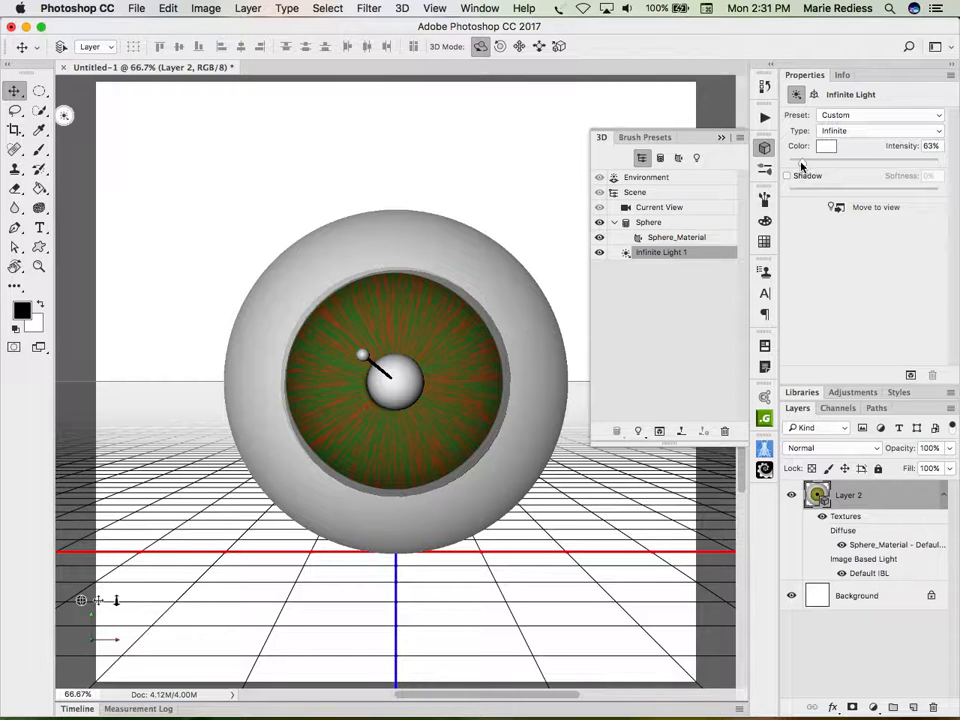
pyautogui.moveTo(803, 166); pyautogui.dragTo(804, 165)
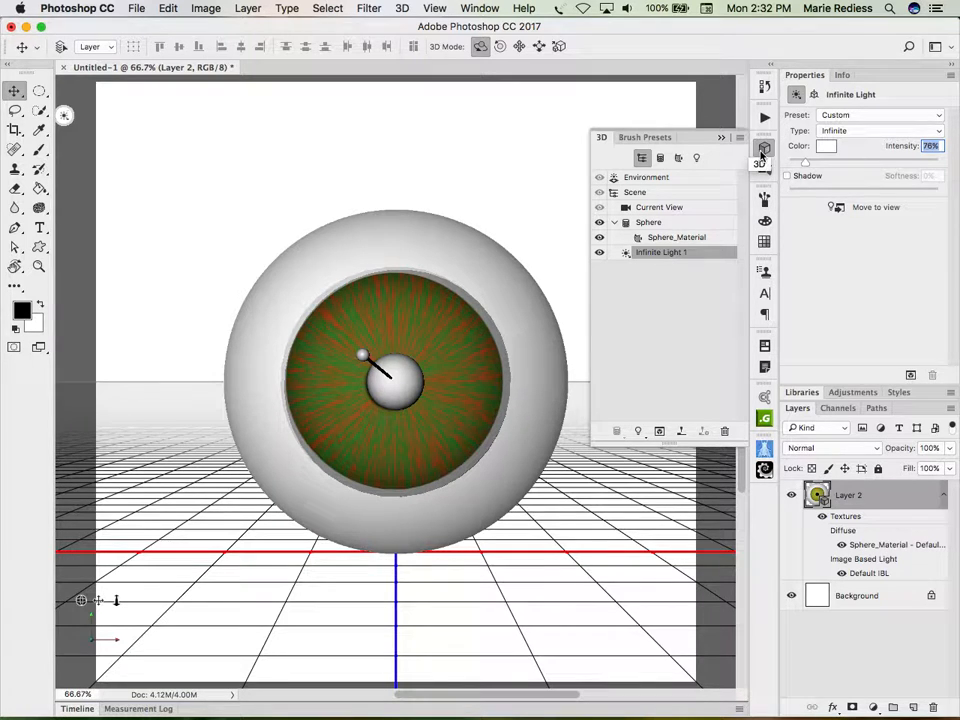
pyautogui.click(698, 213)
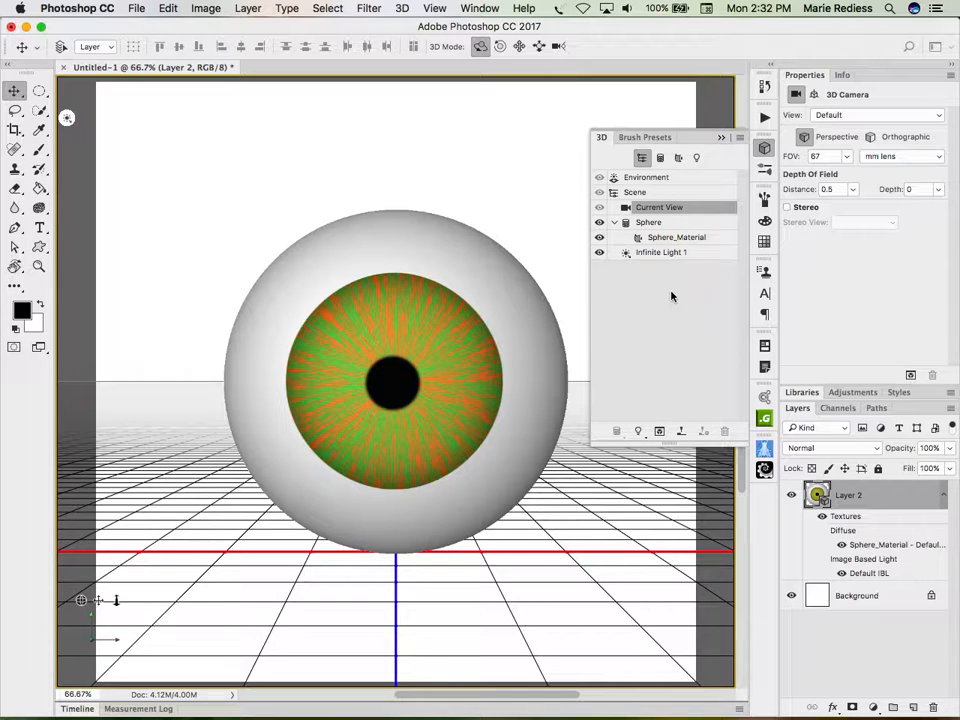
# - Set the sphere material's shine to 59%, reflection to 9% and refraction to 1.417
pyautogui.click(678, 239)
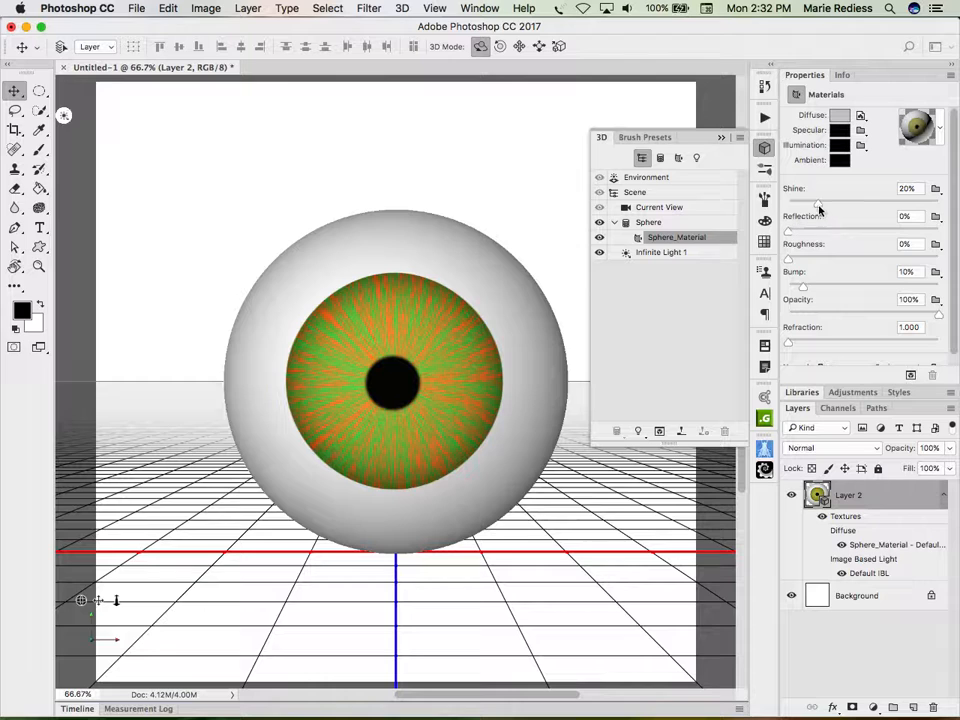
pyautogui.moveTo(820, 205); pyautogui.dragTo(878, 203)
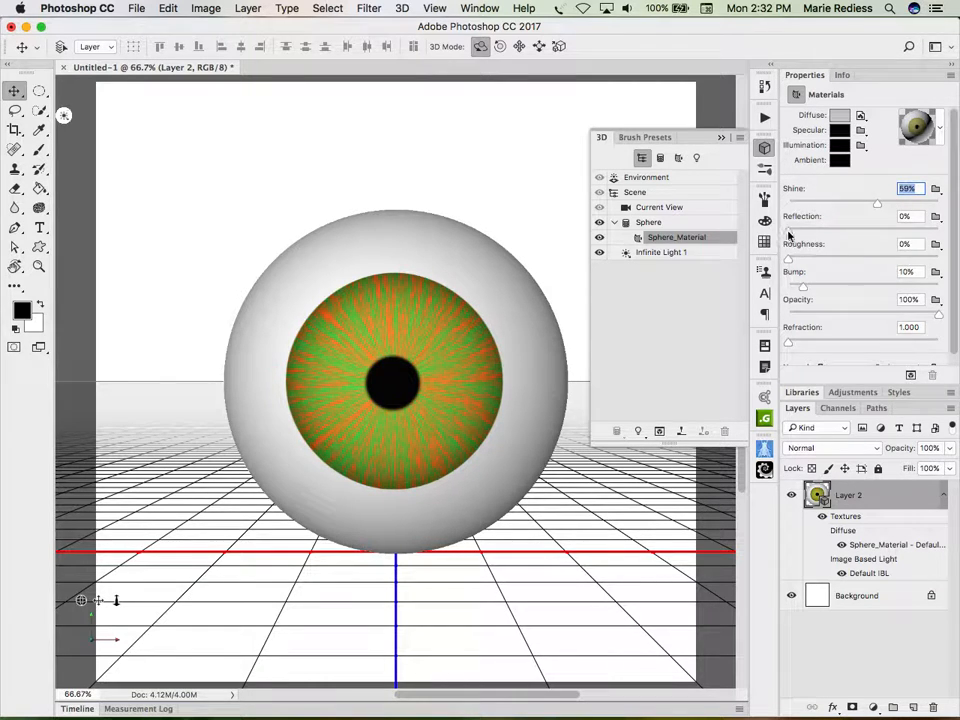
pyautogui.moveTo(788, 232); pyautogui.dragTo(811, 272)
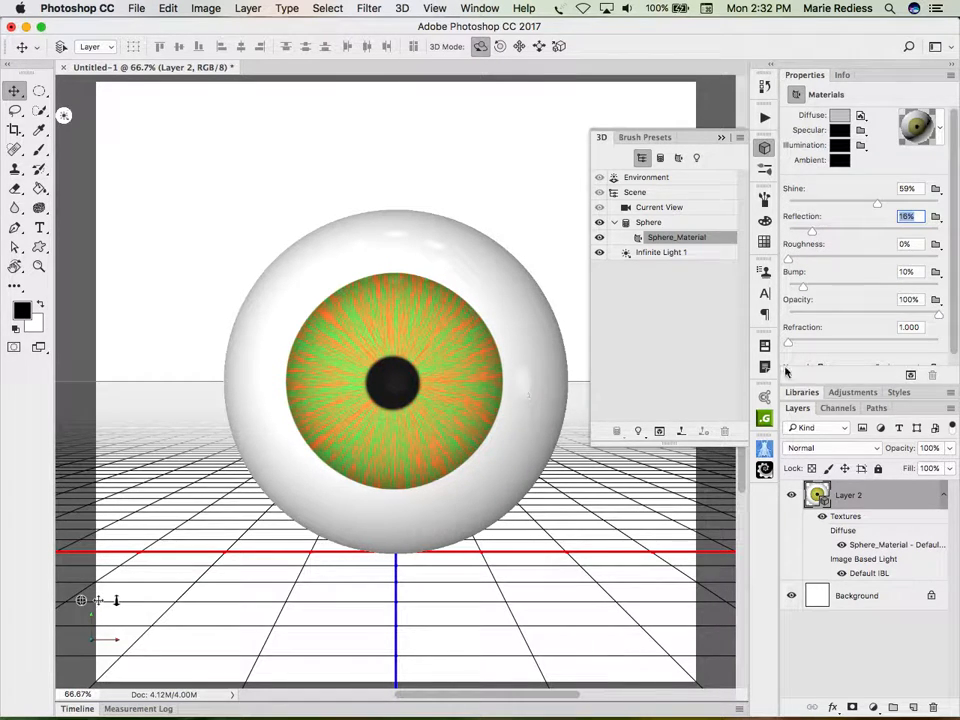
pyautogui.click(811, 232)
pyautogui.moveTo(811, 233); pyautogui.dragTo(803, 233)
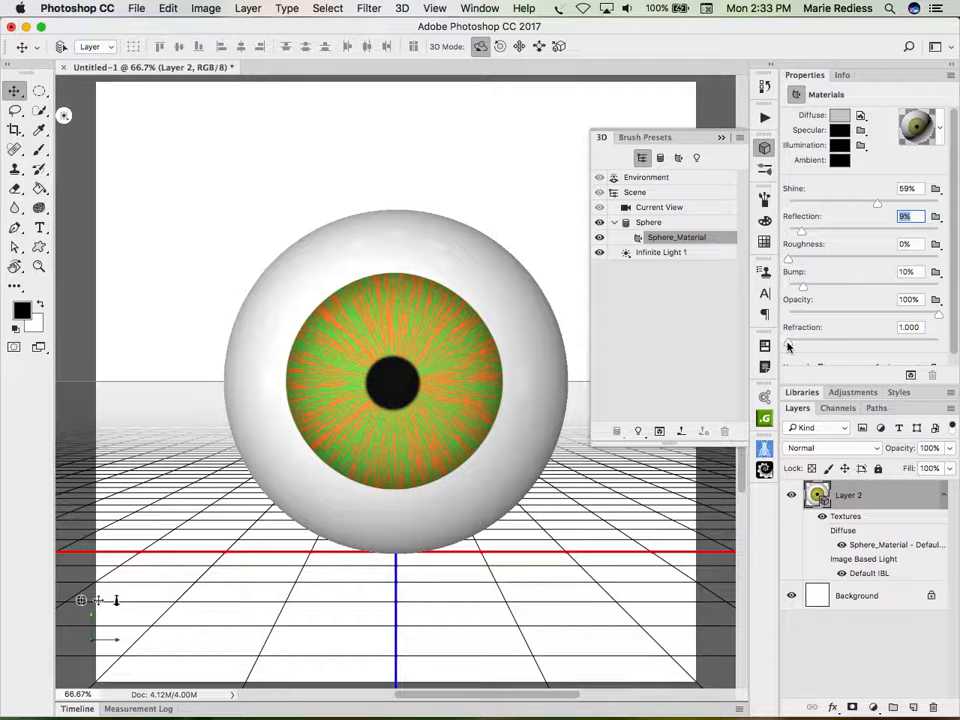
pyautogui.moveTo(788, 345); pyautogui.dragTo(819, 345)
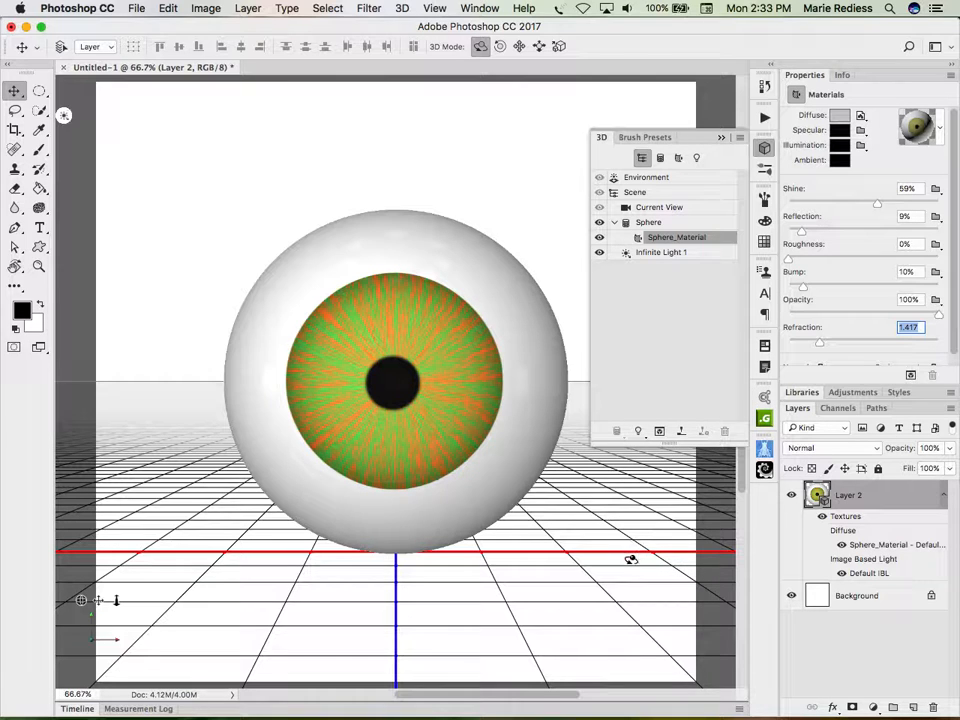
# - Add a new point light, raise it from the sphere's base to the lower iris and adjust its depth nearer the eyeball
pyautogui.click(637, 433)
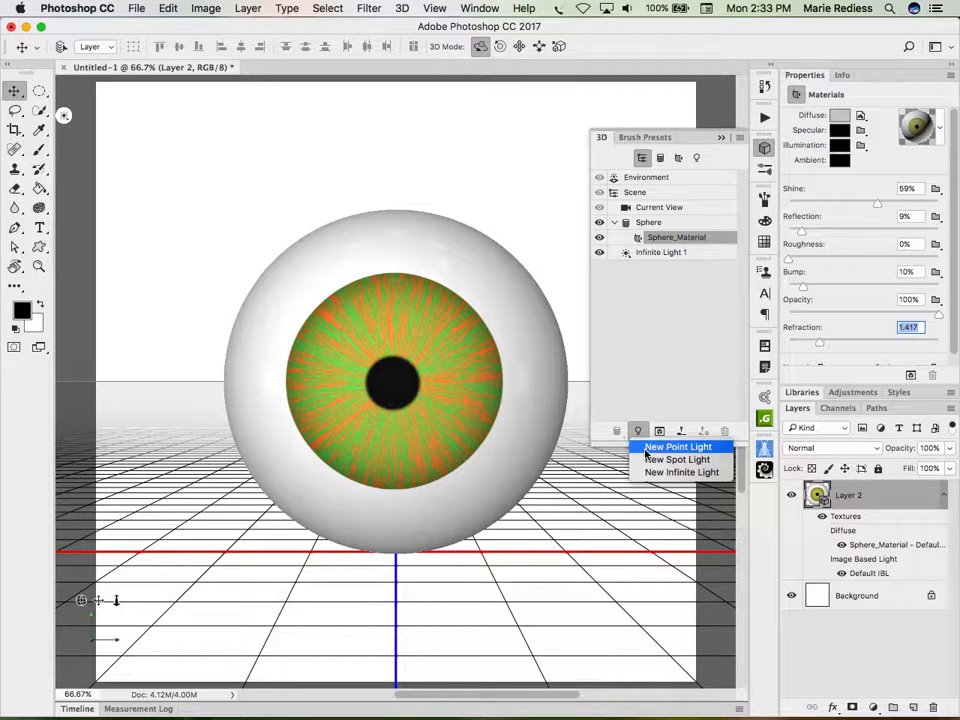
pyautogui.click(676, 447)
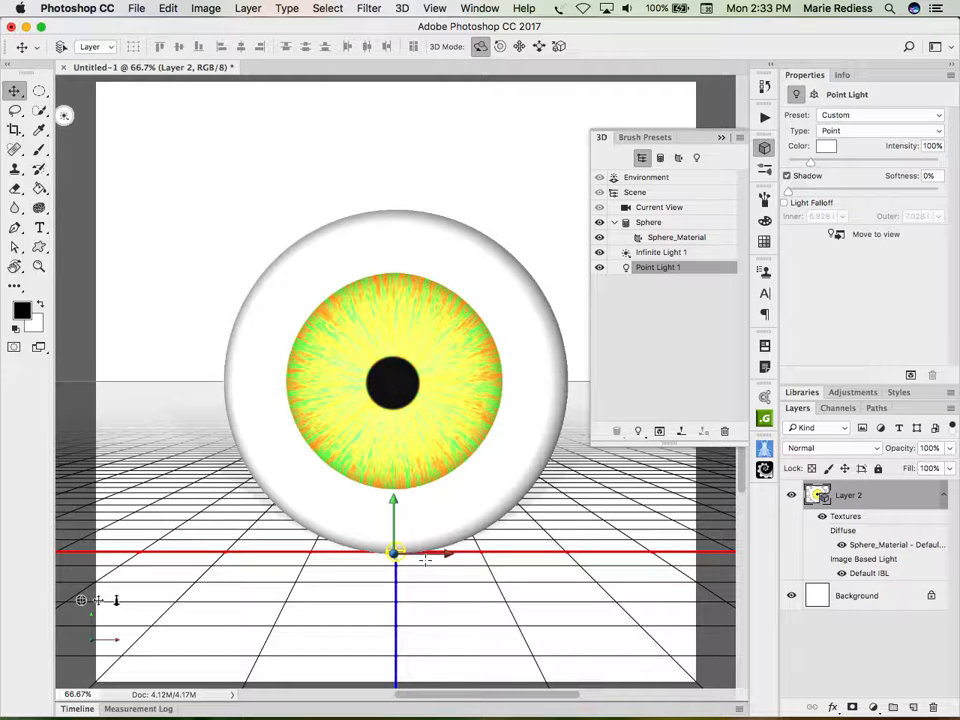
pyautogui.press('super+1')
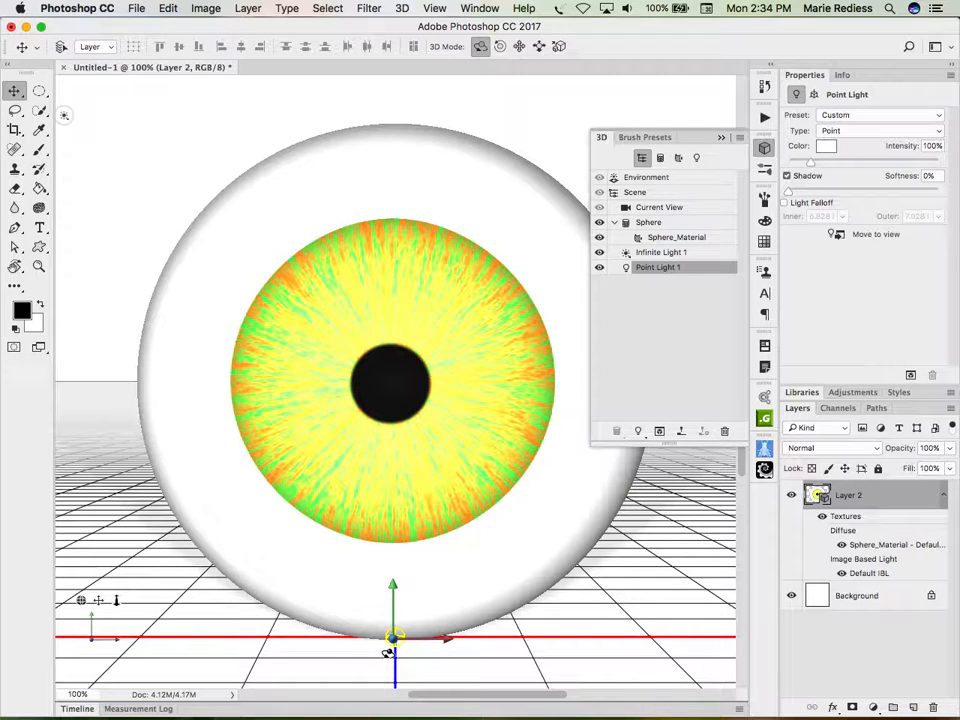
pyautogui.moveTo(394, 636)
pyautogui.mouseDown()
pyautogui.moveTo(392, 568)
pyautogui.moveTo(339, 467)
pyautogui.moveTo(336, 341)
pyautogui.moveTo(324, 315)
pyautogui.moveTo(399, 285)
pyautogui.moveTo(366, 426)
pyautogui.moveTo(144, 487)
pyautogui.moveTo(371, 529)
pyautogui.moveTo(437, 456)
pyautogui.moveTo(456, 238)
pyautogui.moveTo(453, 119)
pyautogui.moveTo(440, 62)
pyautogui.mouseUp()
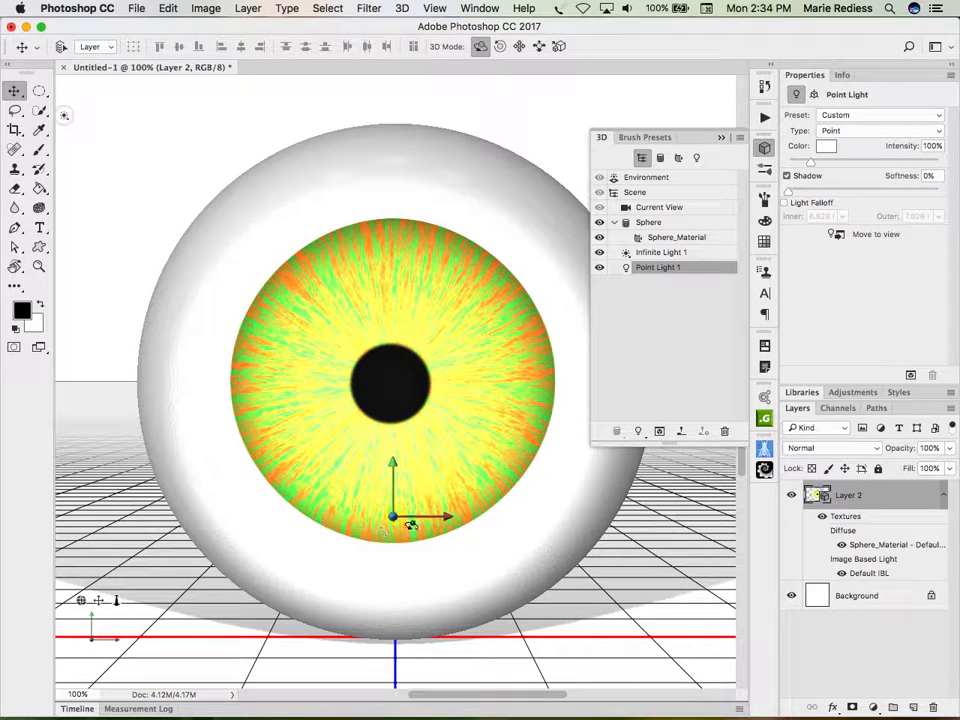
pyautogui.moveTo(396, 515)
pyautogui.mouseDown()
pyautogui.moveTo(384, 285)
pyautogui.moveTo(372, 303)
pyautogui.mouseUp()
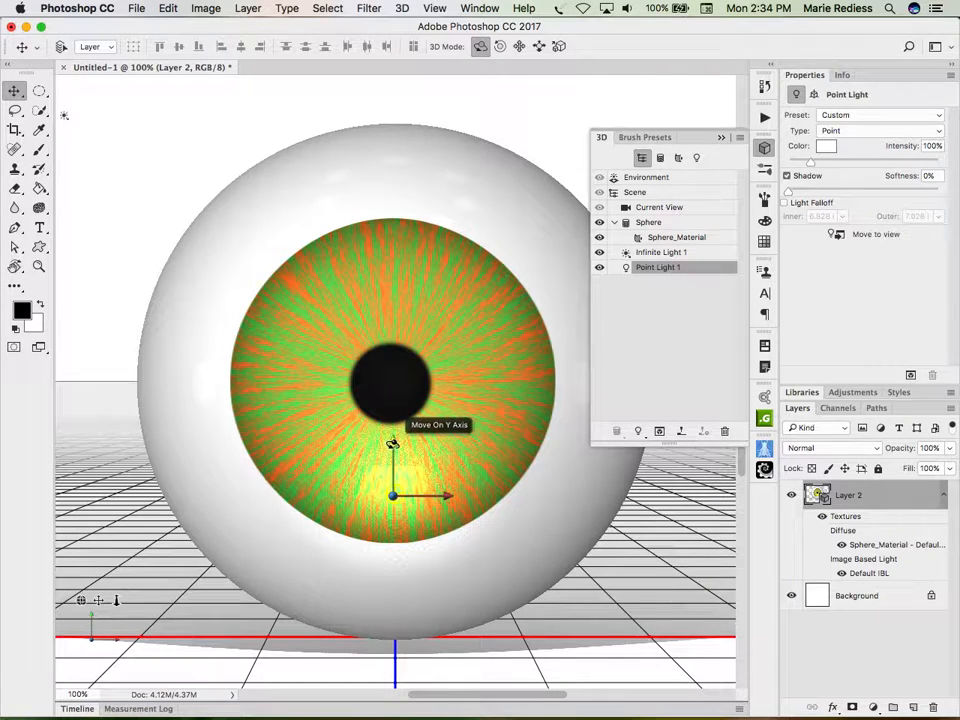
# - Move the point light up and across to the iris's upper-left area, and fine-tune its distance from the surface
pyautogui.moveTo(393, 443); pyautogui.dragTo(458, 281)
pyautogui.moveTo(458, 277); pyautogui.dragTo(456, 275)
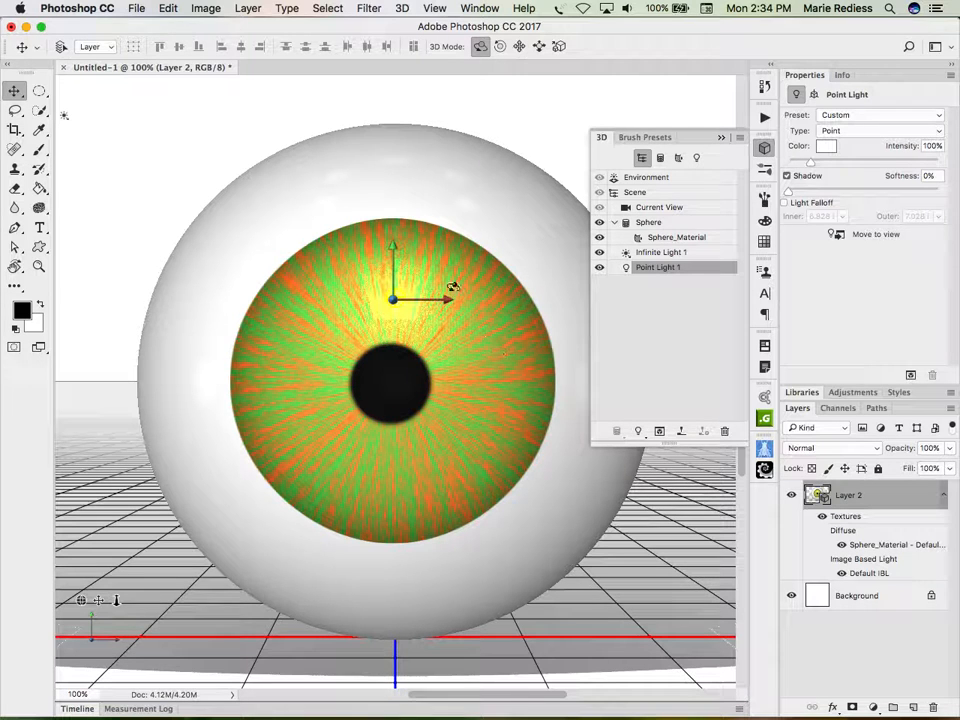
pyautogui.moveTo(448, 300); pyautogui.dragTo(377, 296)
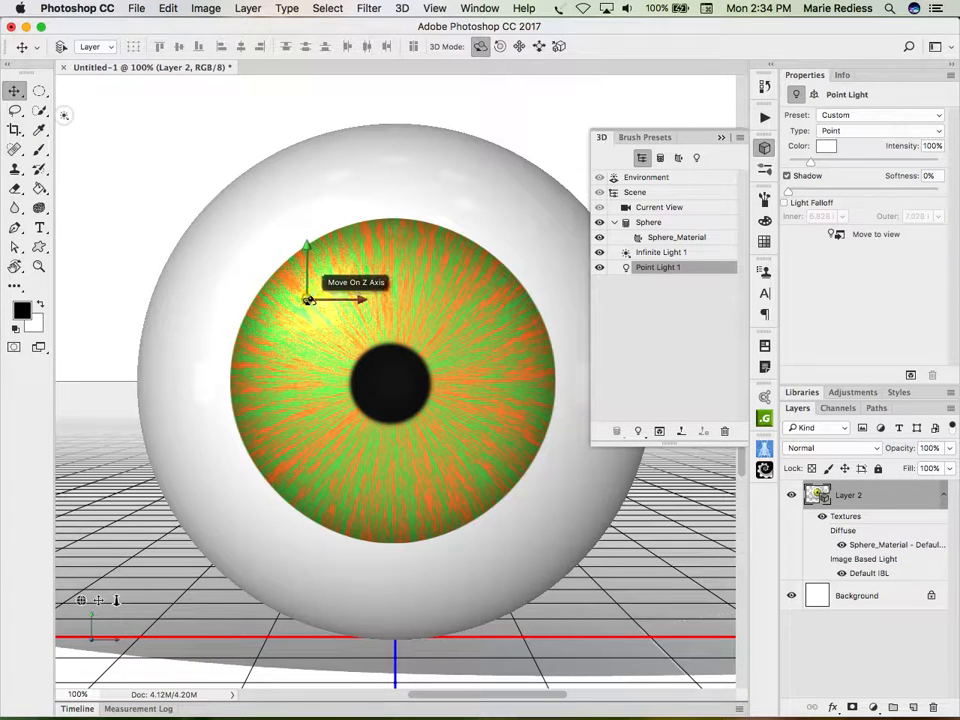
pyautogui.moveTo(306, 298); pyautogui.dragTo(310, 280)
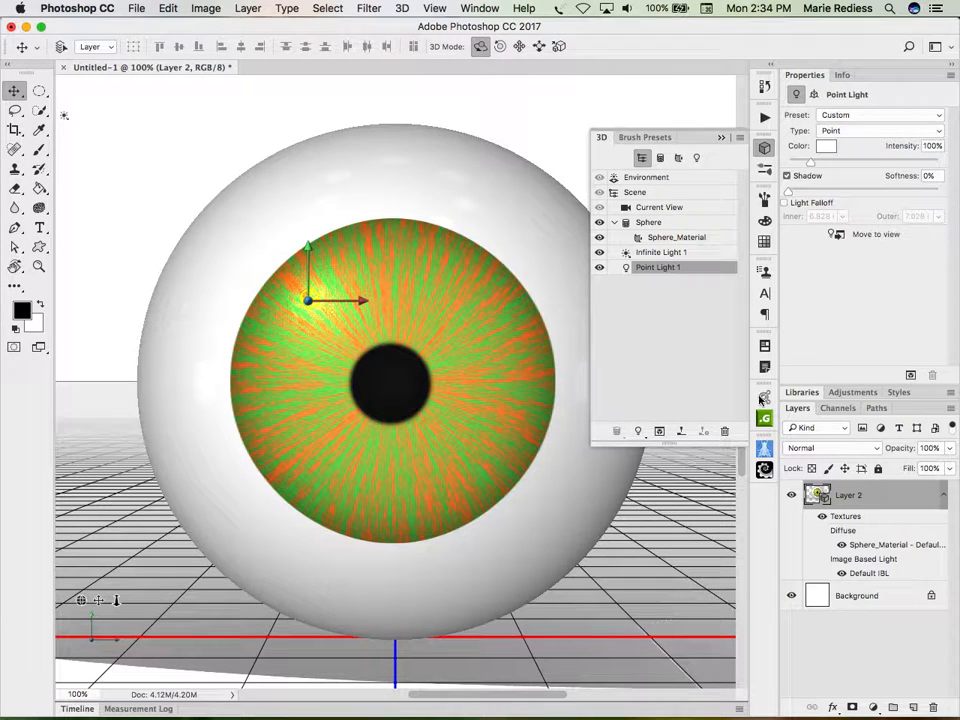
# - Turn off the point light's shadow, set its intensity to 276% and tighten its highlight on the iris by adjusting its depth
pyautogui.click(787, 176)
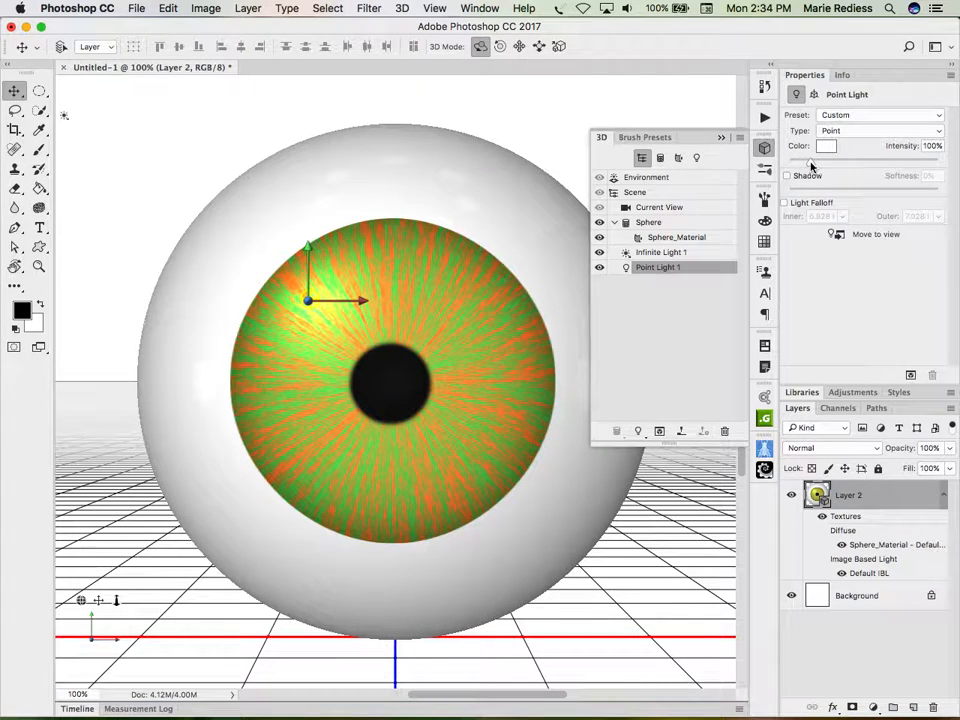
pyautogui.moveTo(812, 165); pyautogui.dragTo(840, 160)
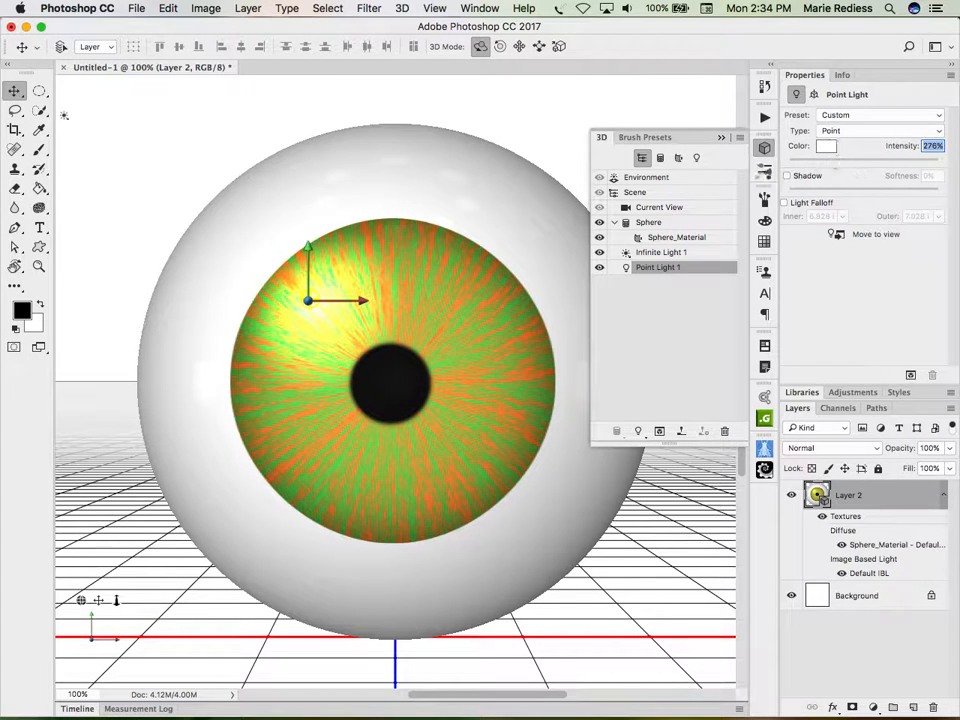
pyautogui.moveTo(307, 296)
pyautogui.mouseDown()
pyautogui.moveTo(313, 286)
pyautogui.moveTo(308, 298)
pyautogui.mouseUp()
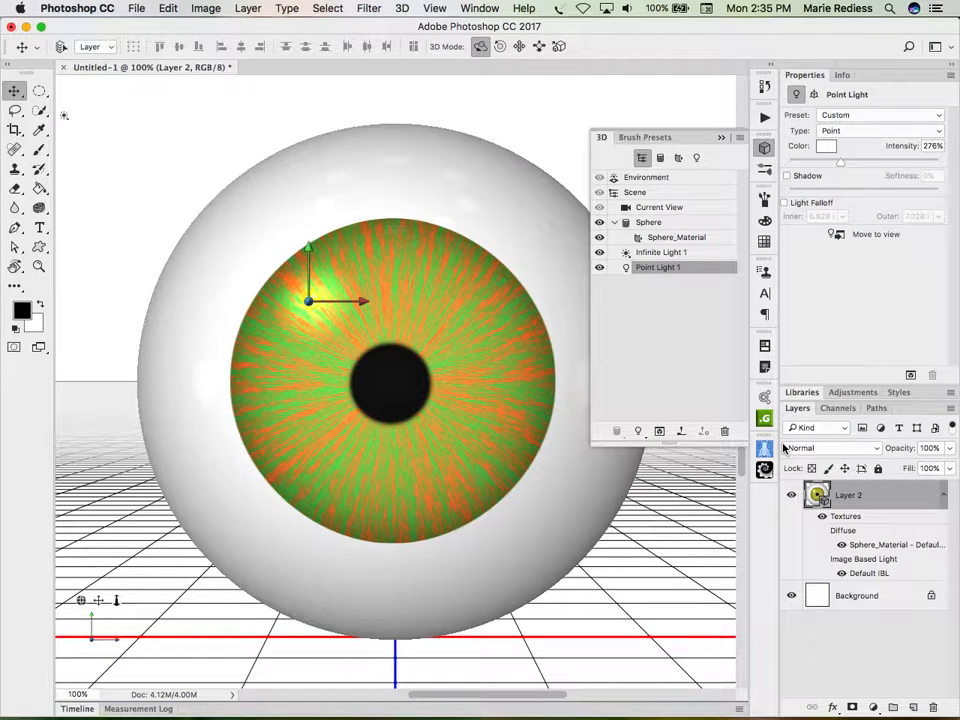
pyautogui.click(677, 207)
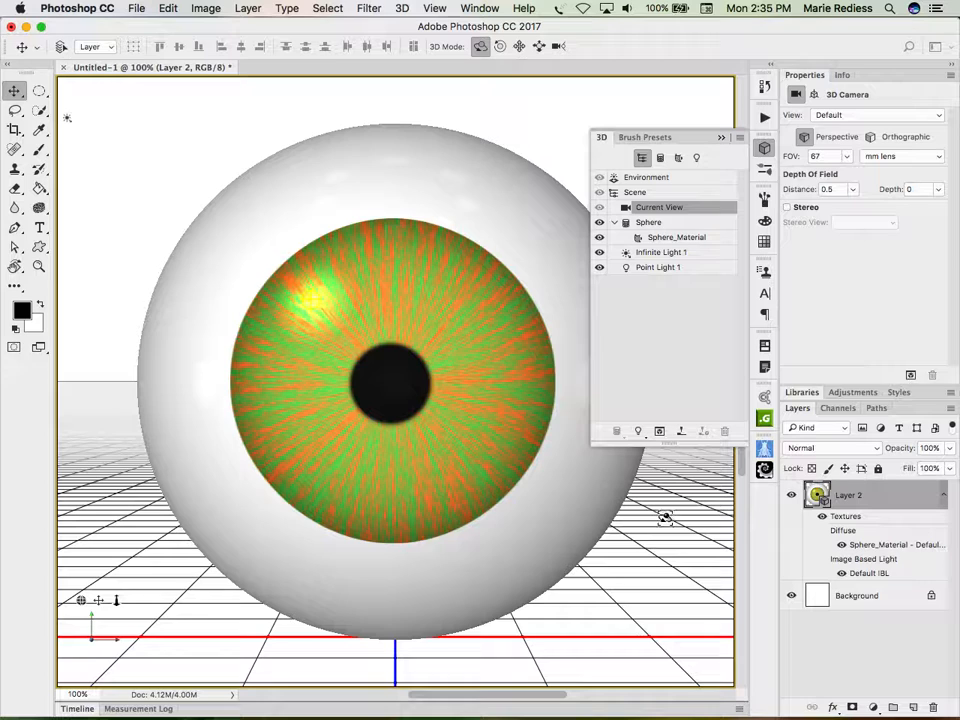
# - Put away the list of 3D scene elements and convert the 3D eyeball layer to a smart object
pyautogui.click(764, 148)
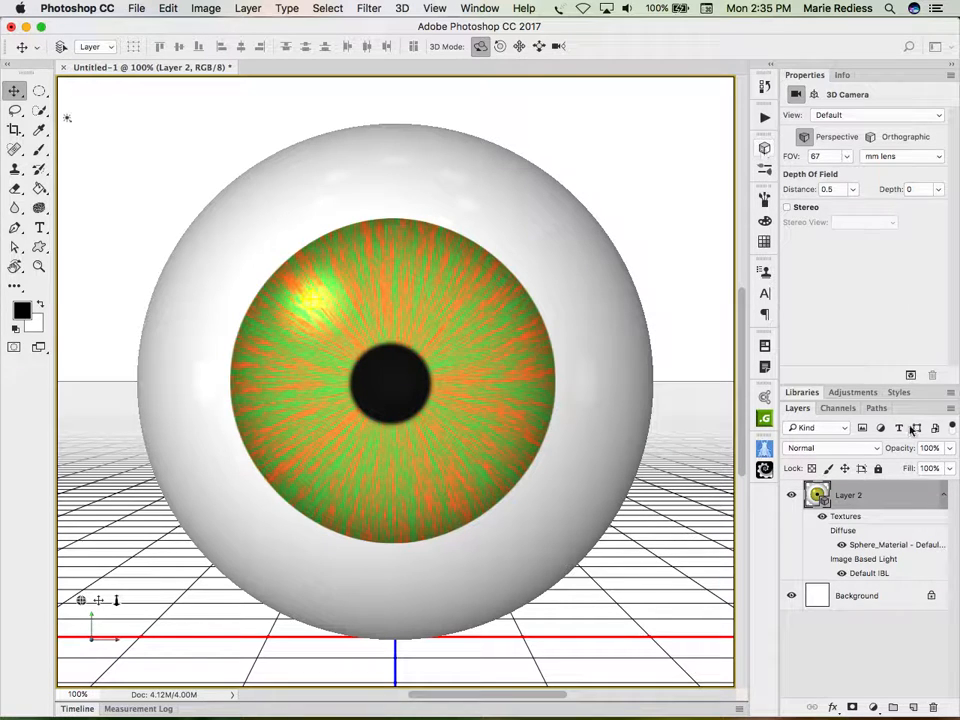
pyautogui.rightClick(909, 499)
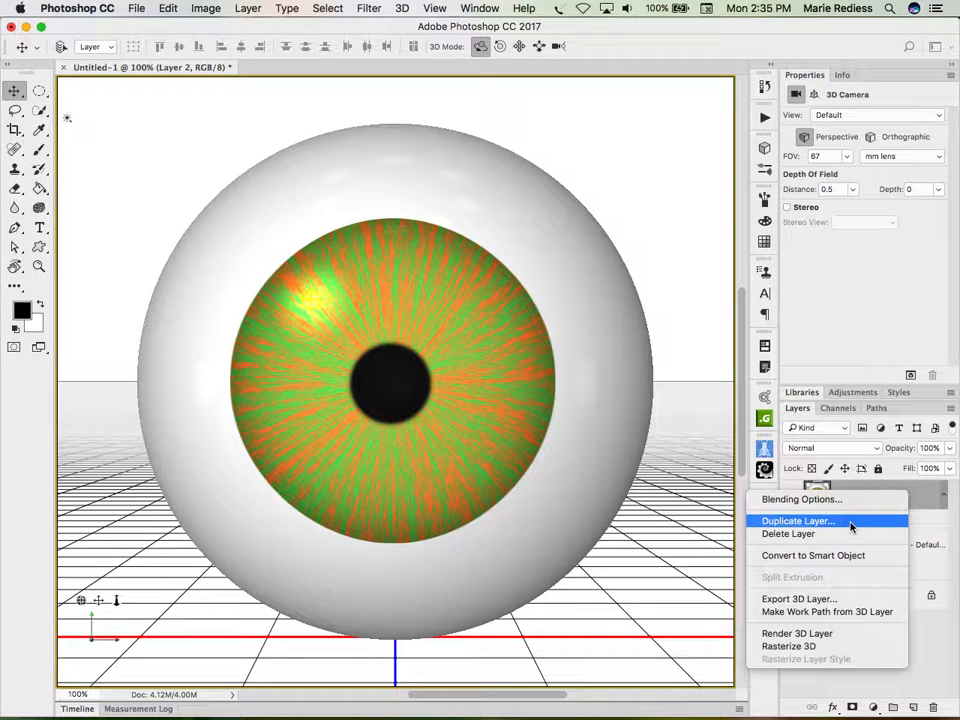
pyautogui.click(831, 556)
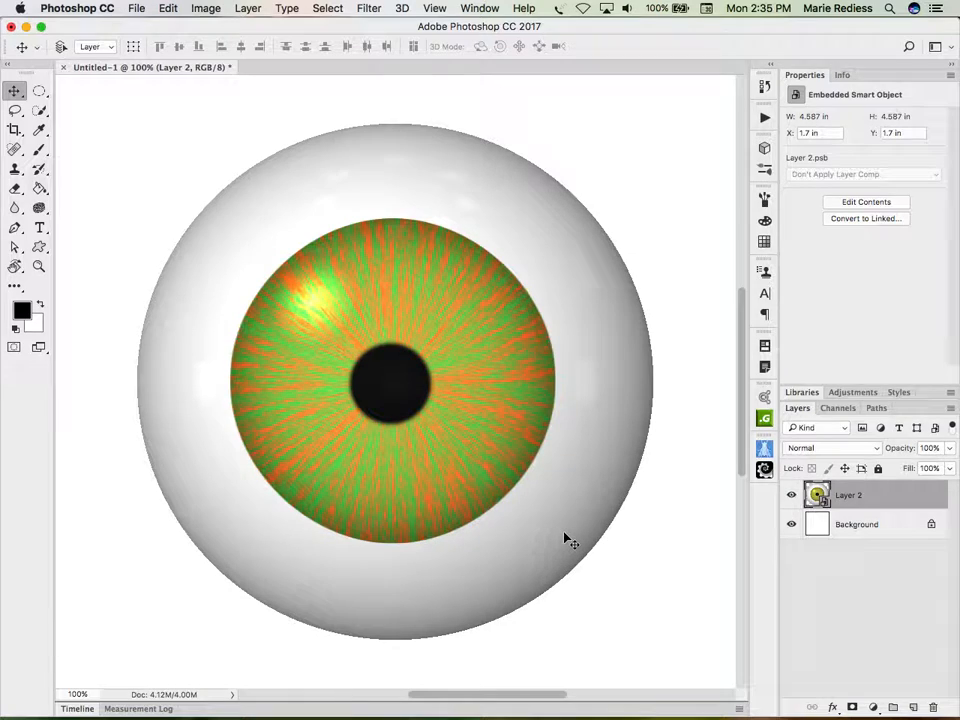
# - Open the recent example files eyes brown.psd and eyeball orange.psd to view other finished eyeballs
pyautogui.click(127, 10)
pyautogui.moveTo(158, 84)
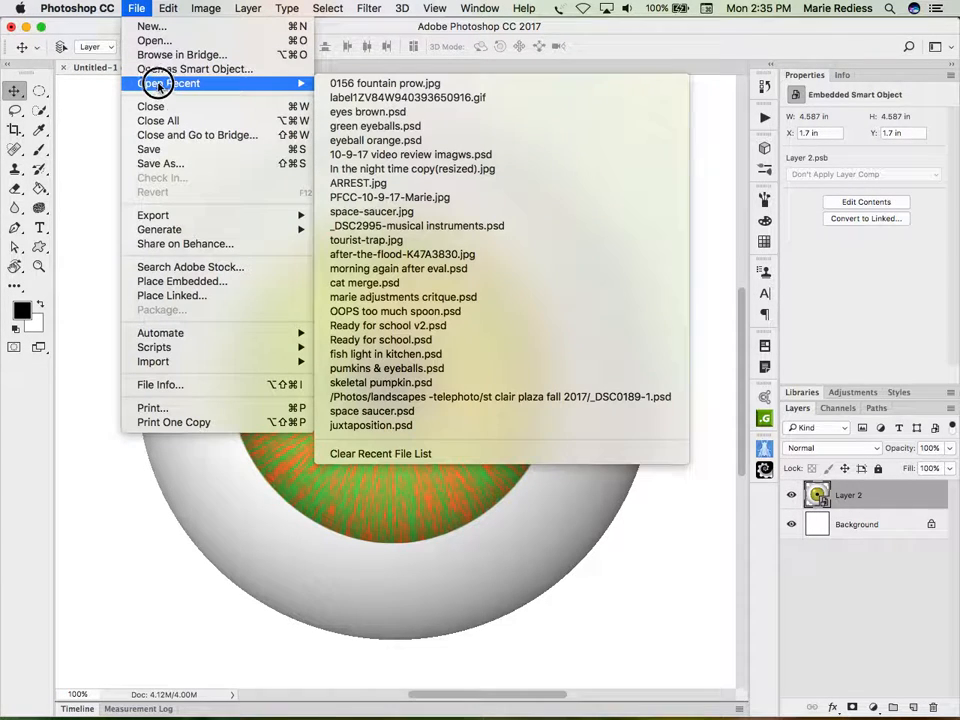
pyautogui.click(362, 114)
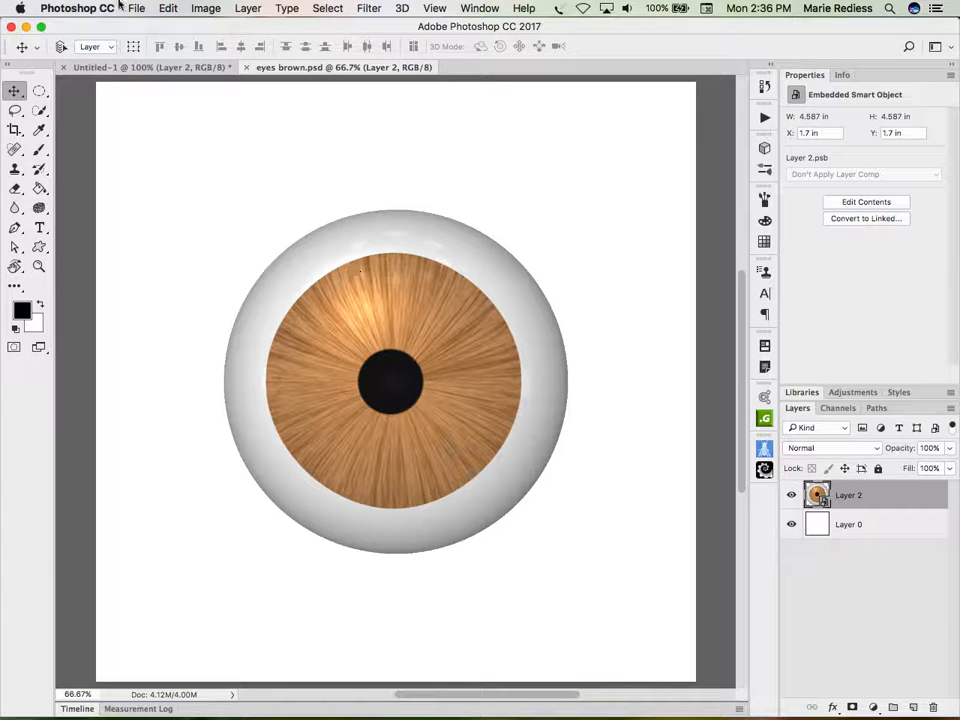
pyautogui.click(167, 8)
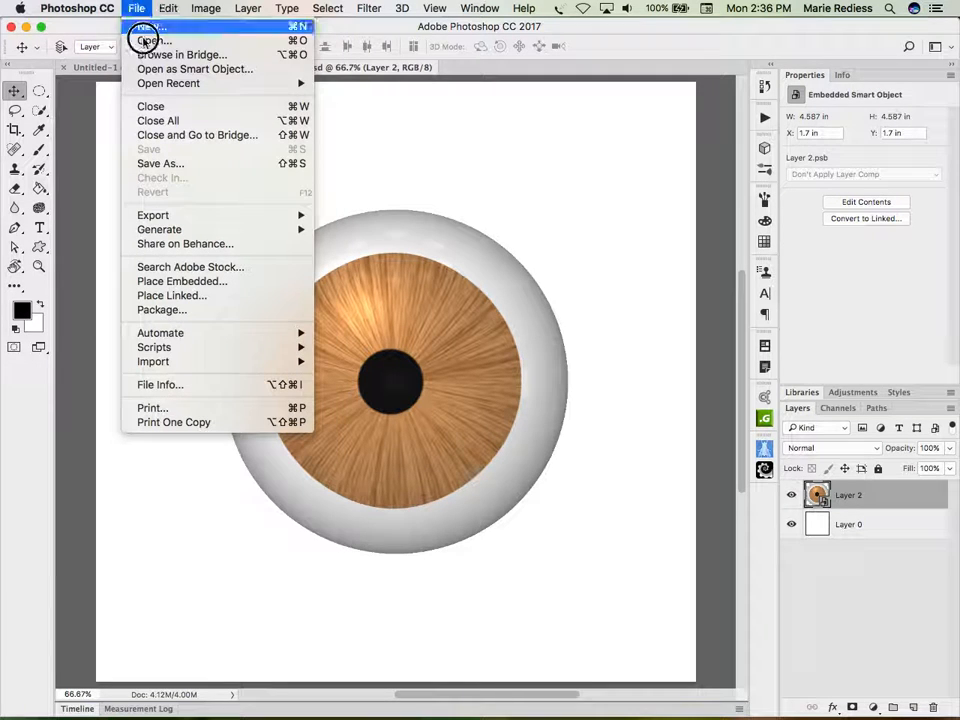
pyautogui.moveTo(151, 82)
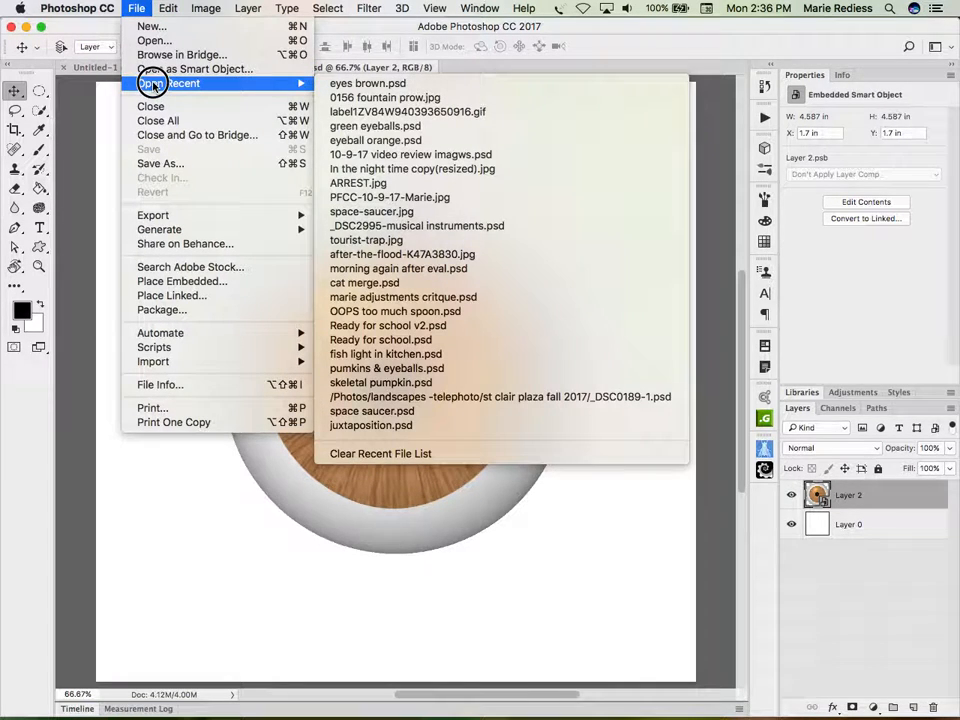
pyautogui.click(424, 143)
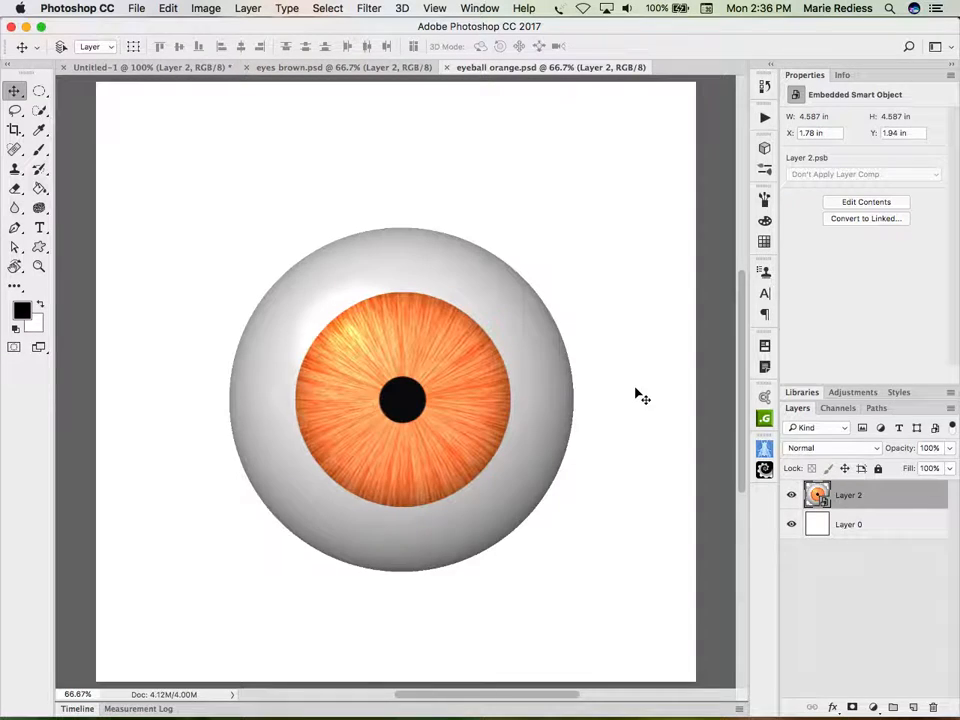
# - Open the recent file green eyeballs.psd and view the eyeballs without and with the black Layer 1 behind them
pyautogui.click(136, 8)
pyautogui.click(139, 83)
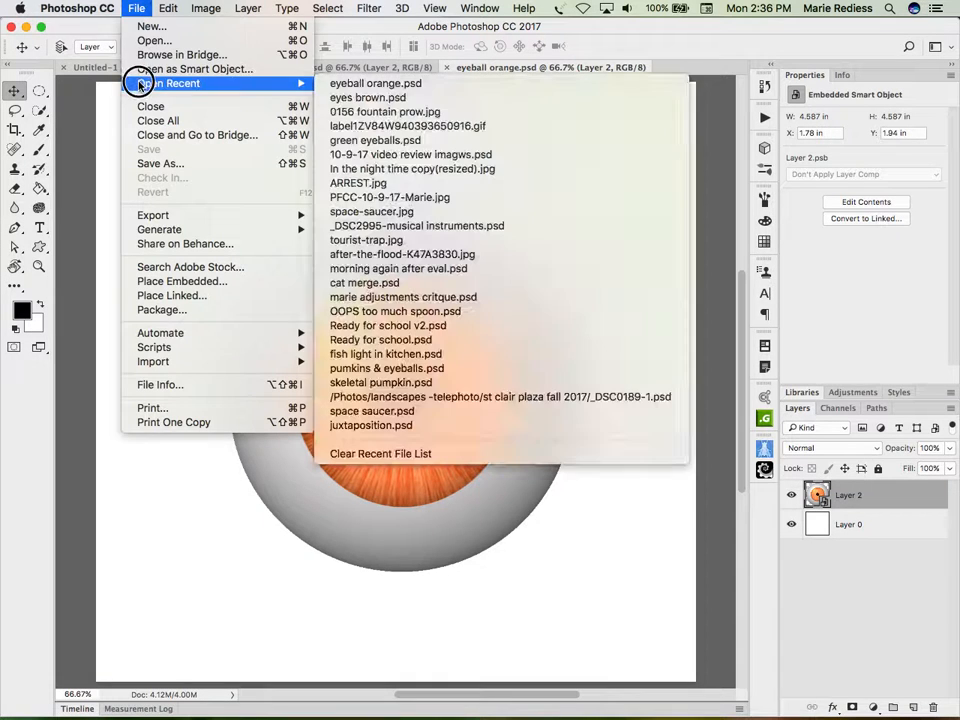
pyautogui.click(505, 140)
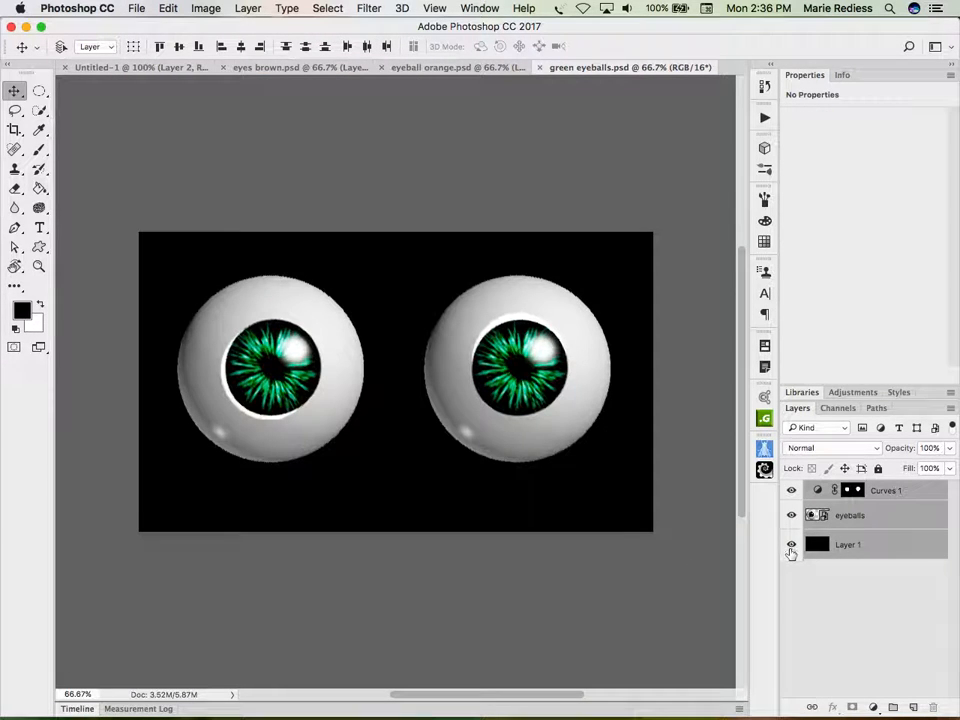
pyautogui.click(792, 545)
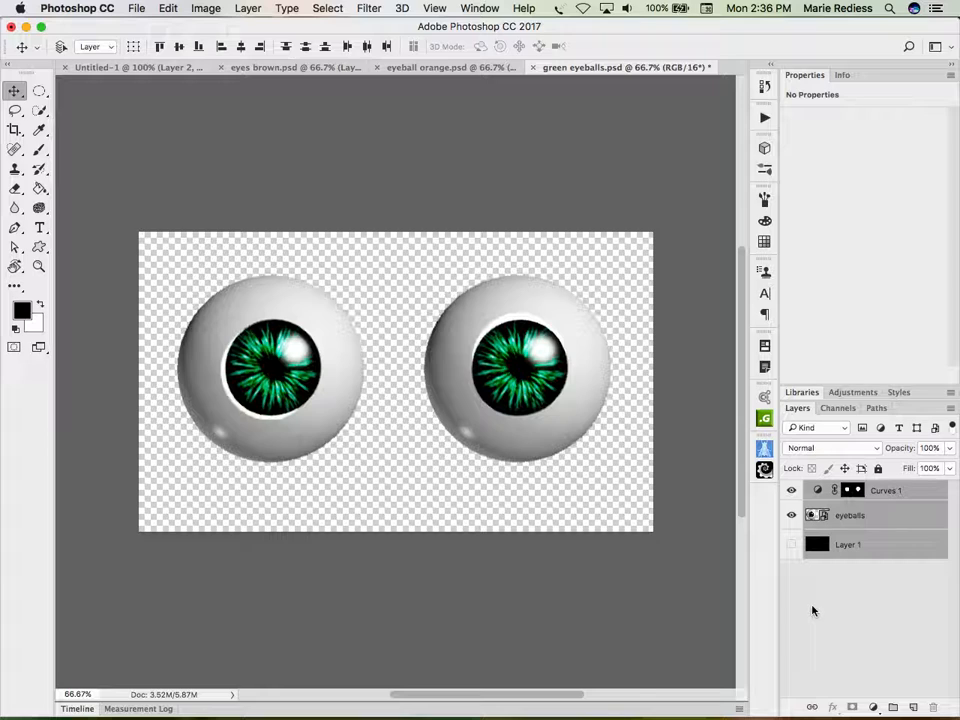
pyautogui.click(791, 544)
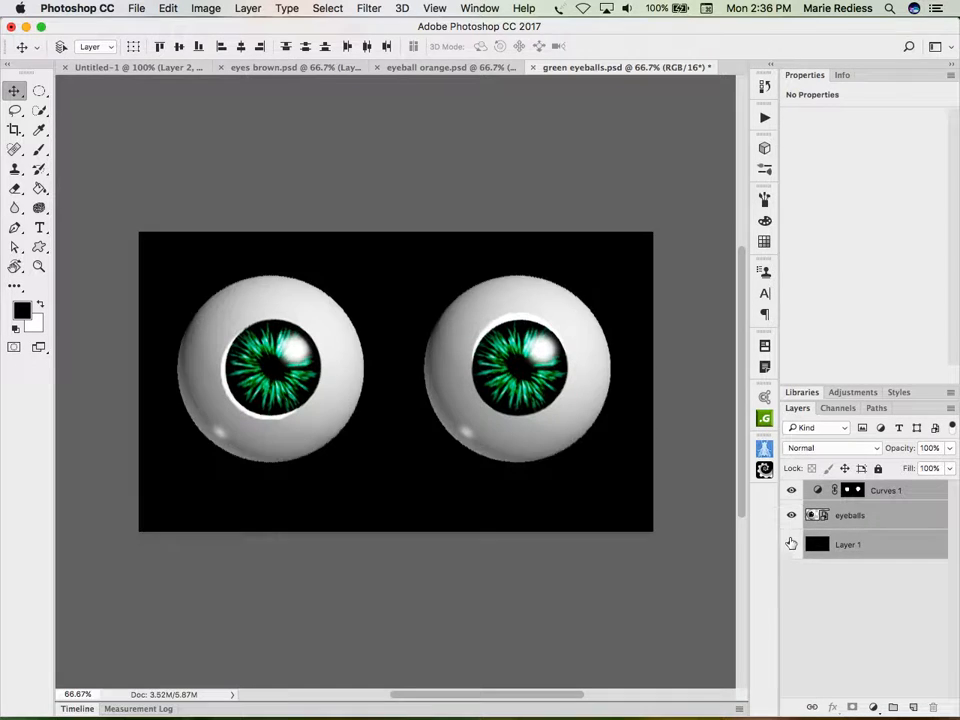